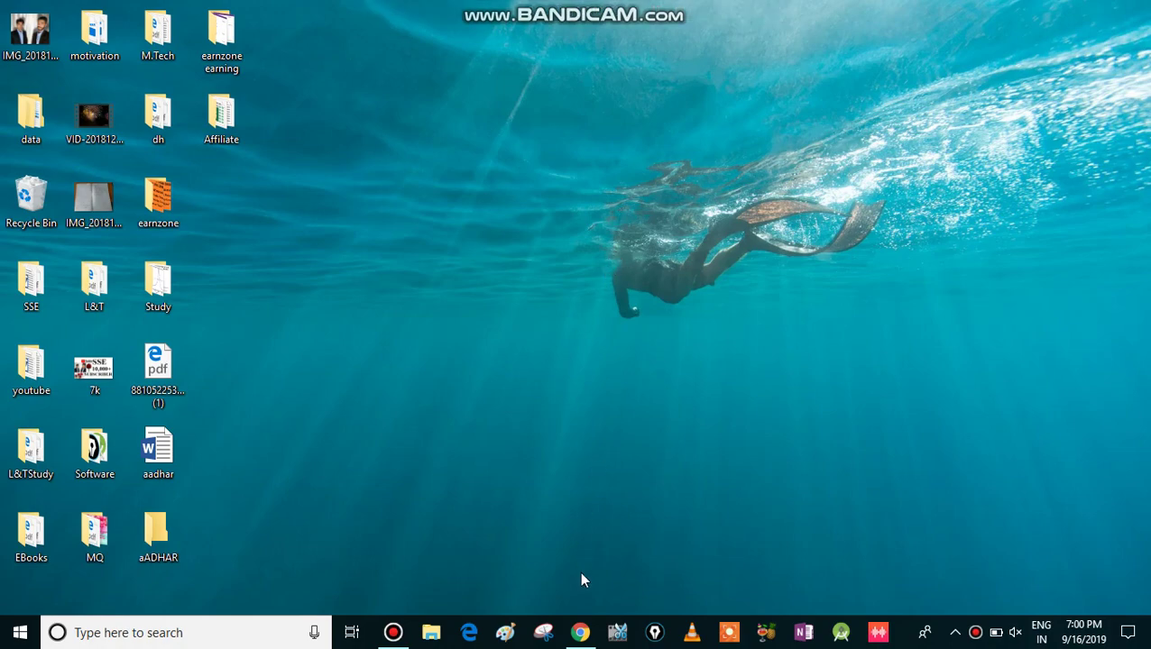
Search Google for 'network marketing' in a new tab and scroll down to the entrepreneur.com result.
left_click(580, 632)
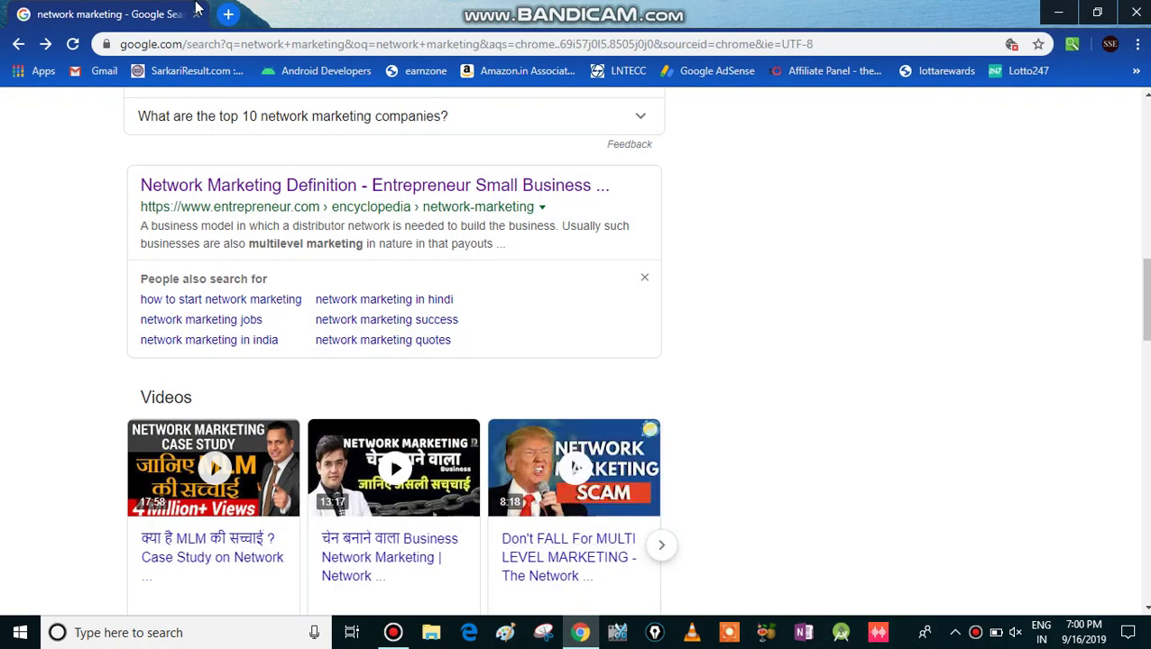
left_click(229, 16)
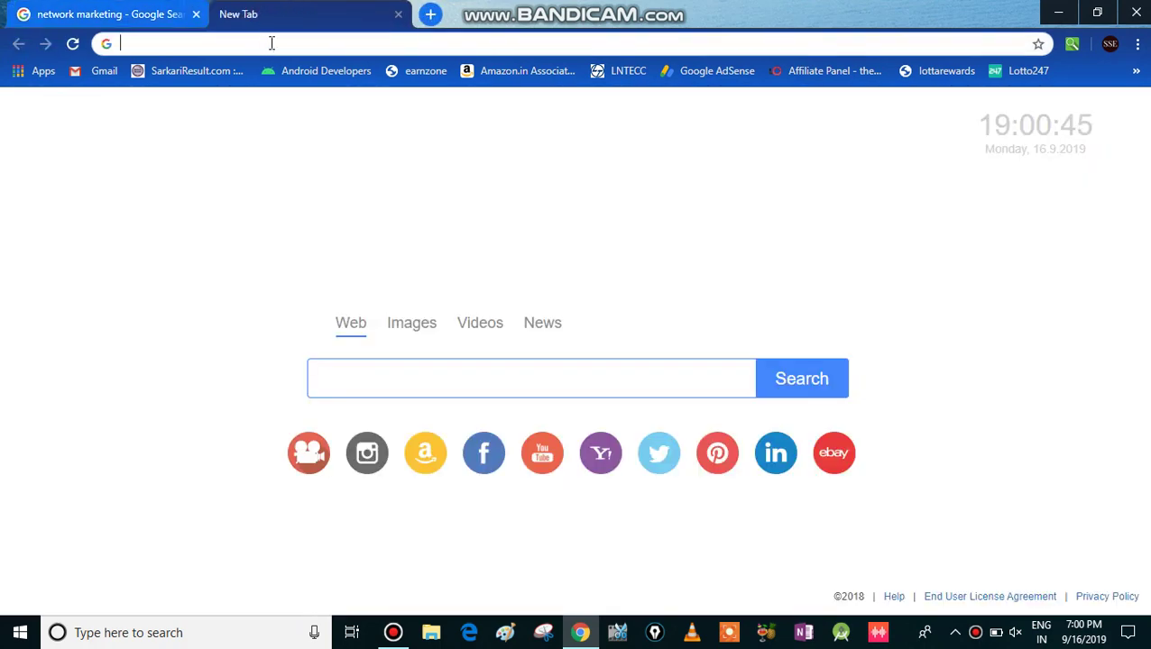
type("netw")
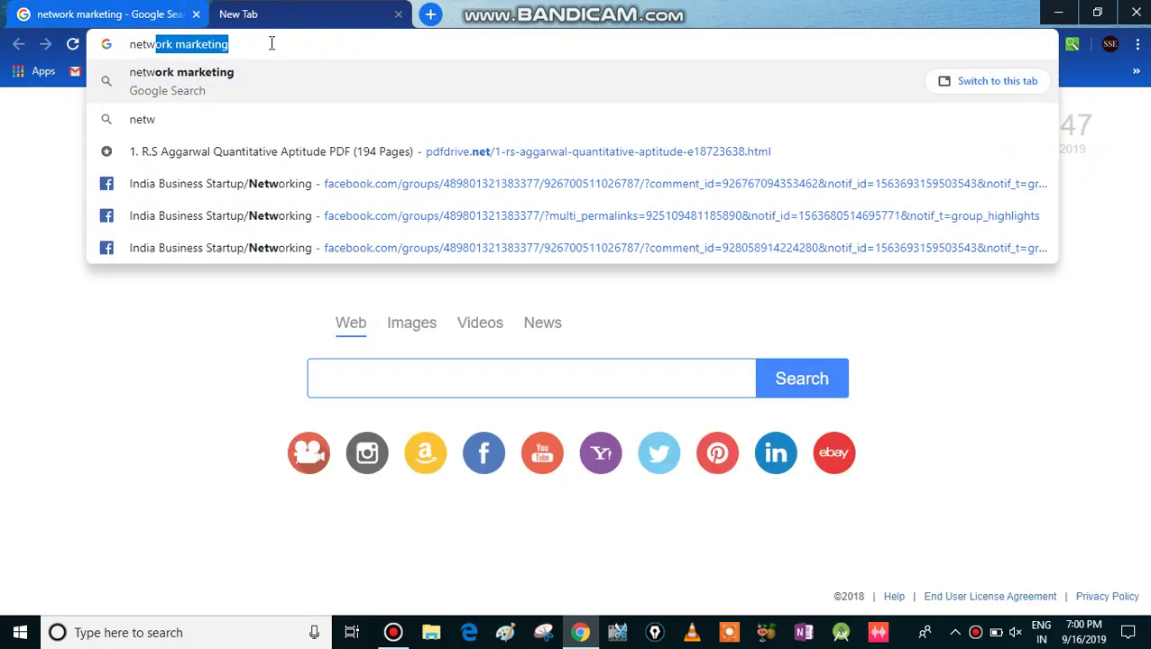
type("ork")
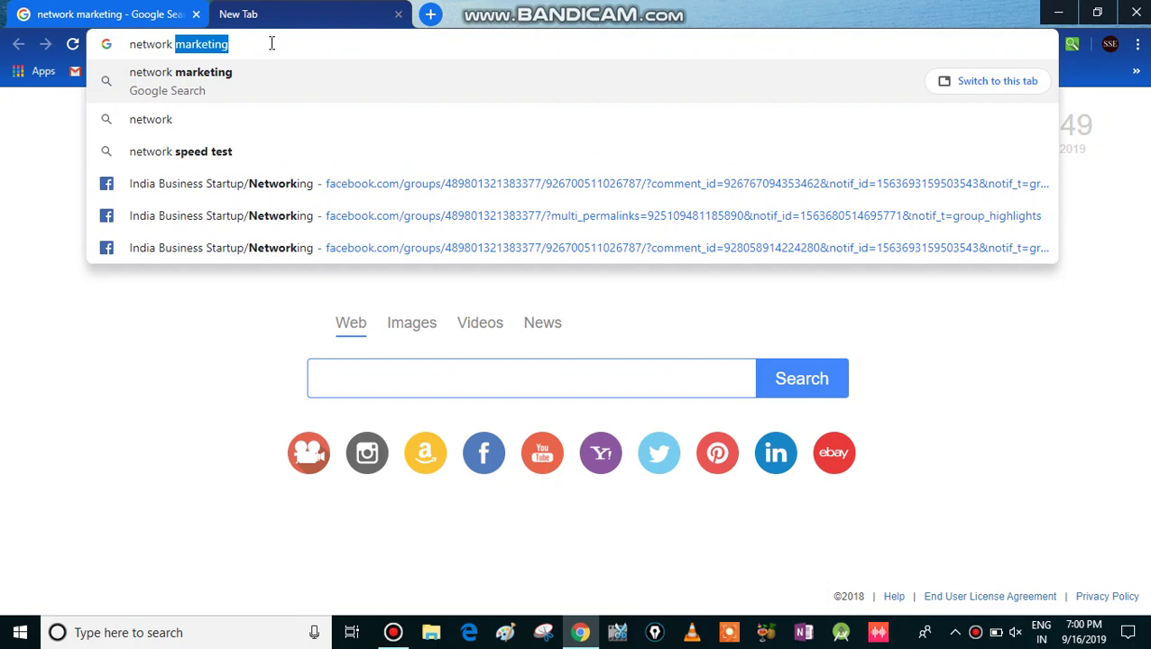
key("Return")
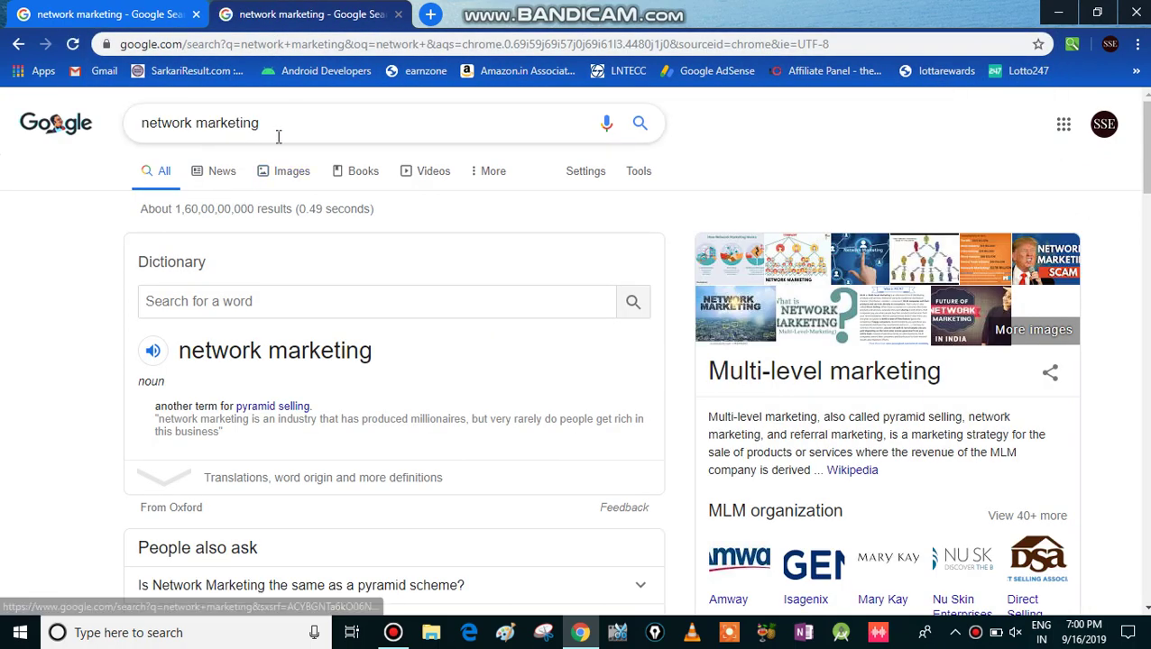
scroll(343, 242, "down", 3)
scroll(343, 242, "down", 3)
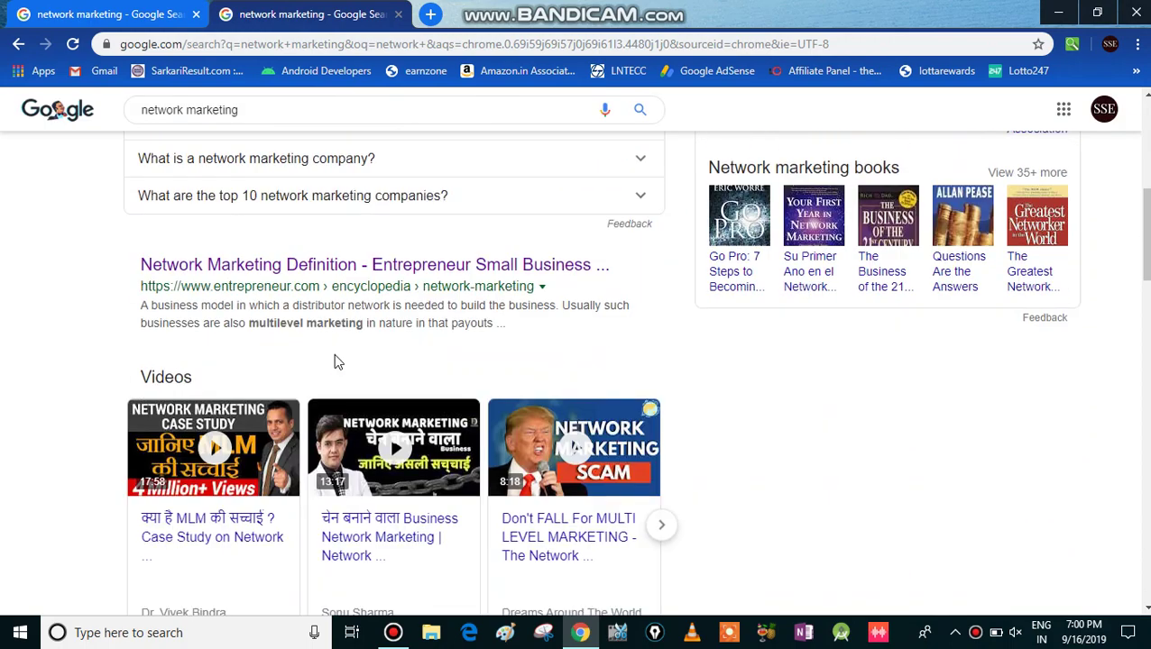
left_click(309, 259)
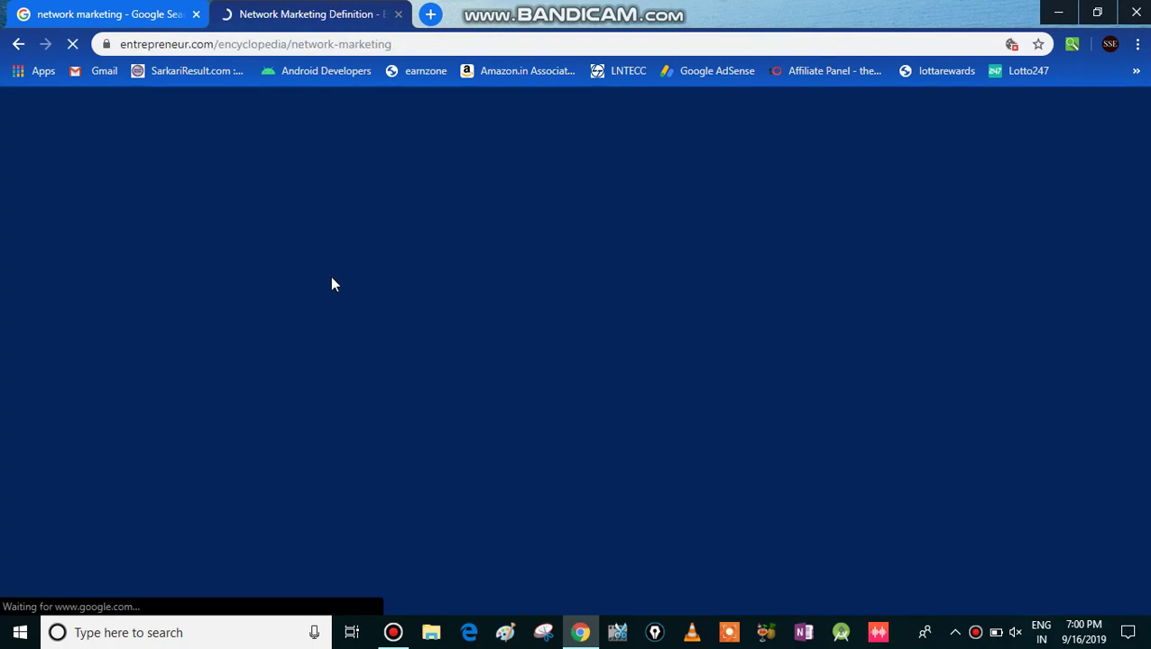
scroll(379, 257, "down", 3)
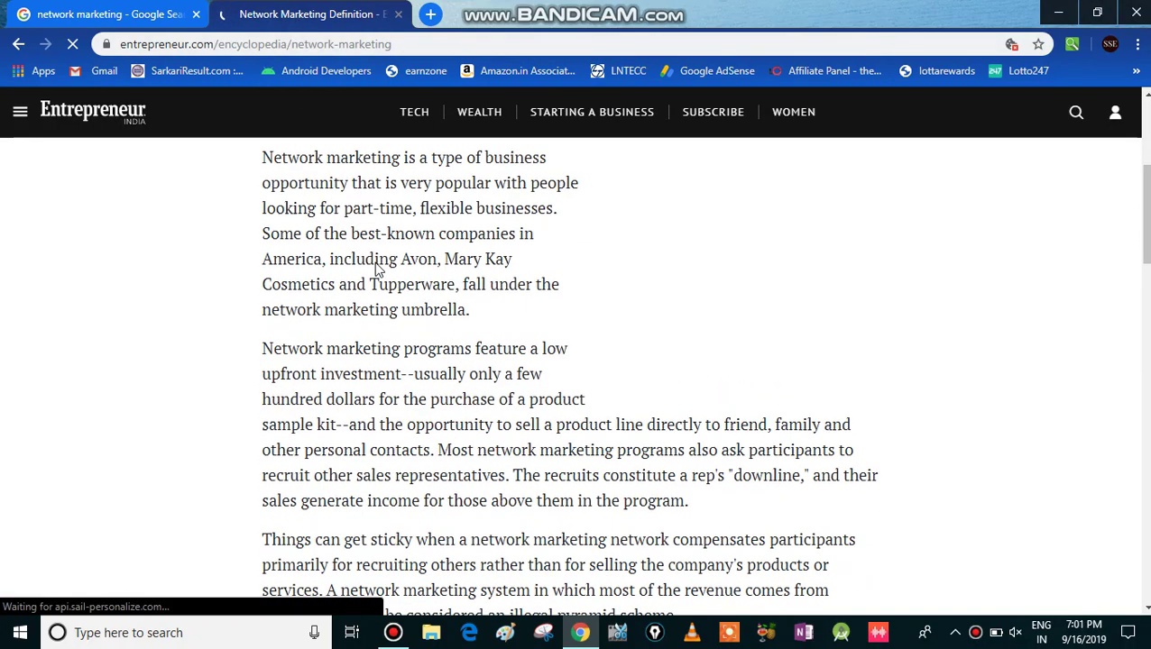
scroll(338, 257, "down", 3)
scroll(334, 262, "down", 2)
scroll(316, 257, "down", 2)
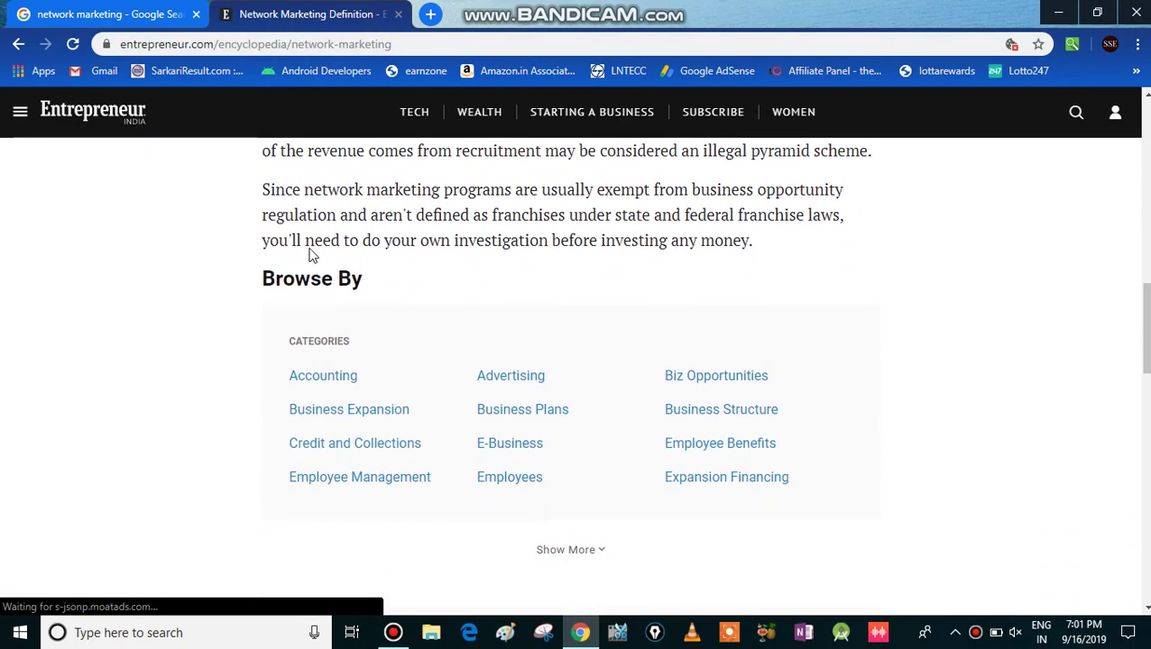
scroll(368, 278, "up", 3)
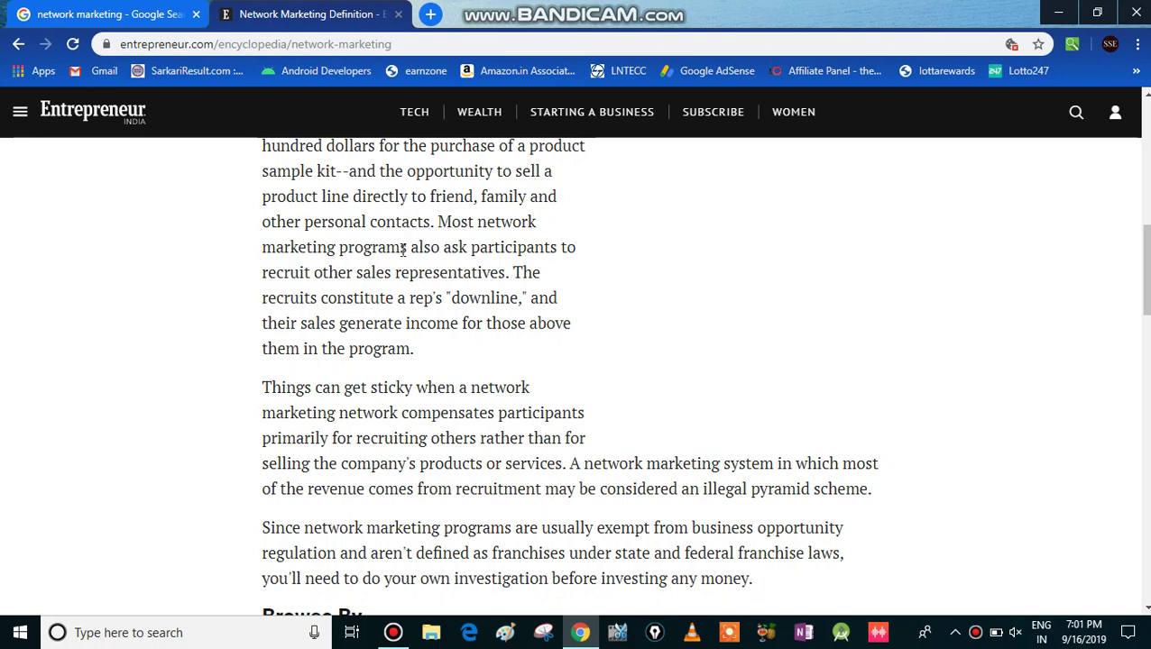
scroll(560, 277, "up", 4)
scroll(449, 282, "down", 1)
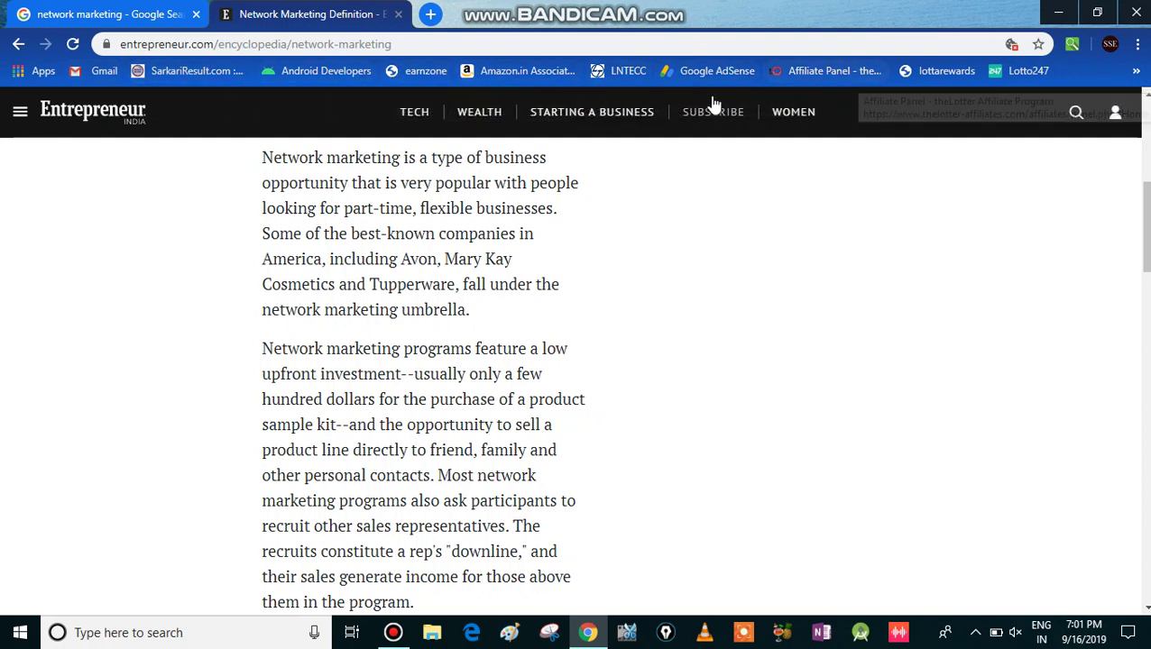
left_click(1135, 72)
scroll(983, 208, "down", 1)
scroll(983, 212, "down", 1)
scroll(982, 203, "down", 1)
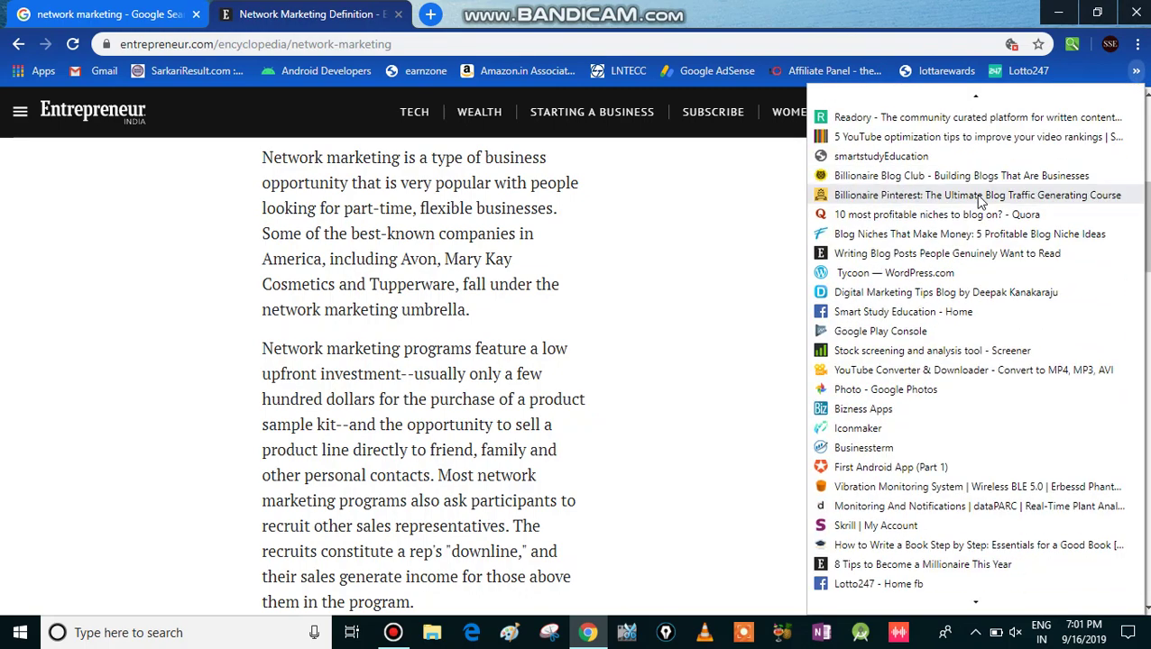
scroll(974, 193, "up", 1)
scroll(938, 252, "down", 1)
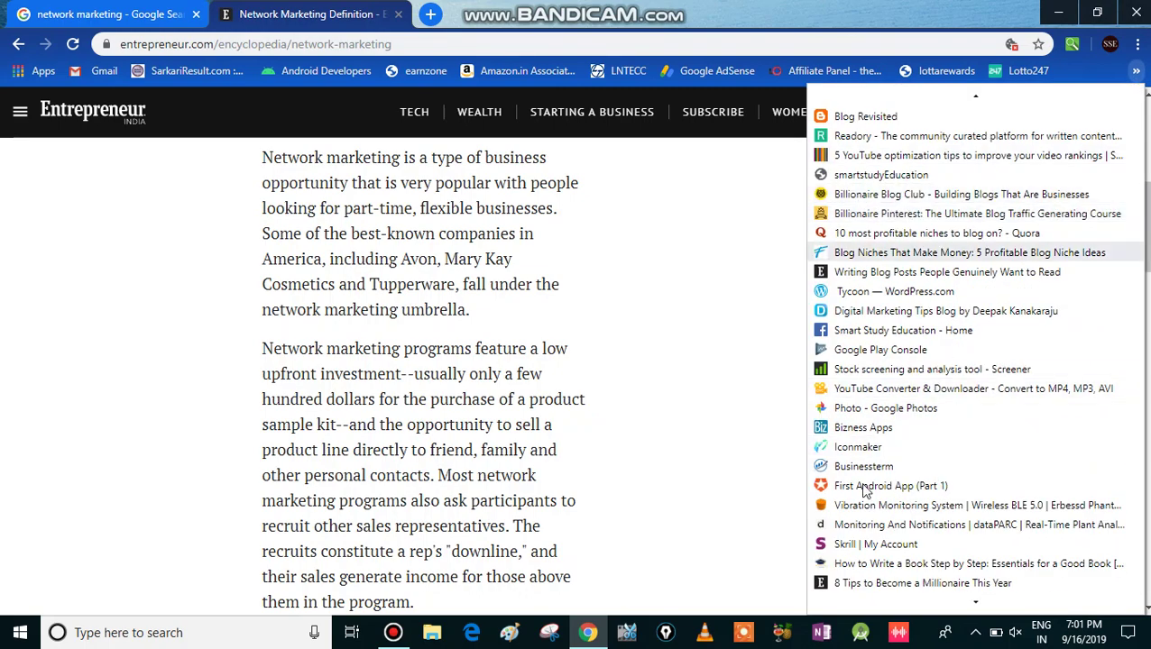
scroll(889, 270, "up", 3)
scroll(891, 203, "up", 1)
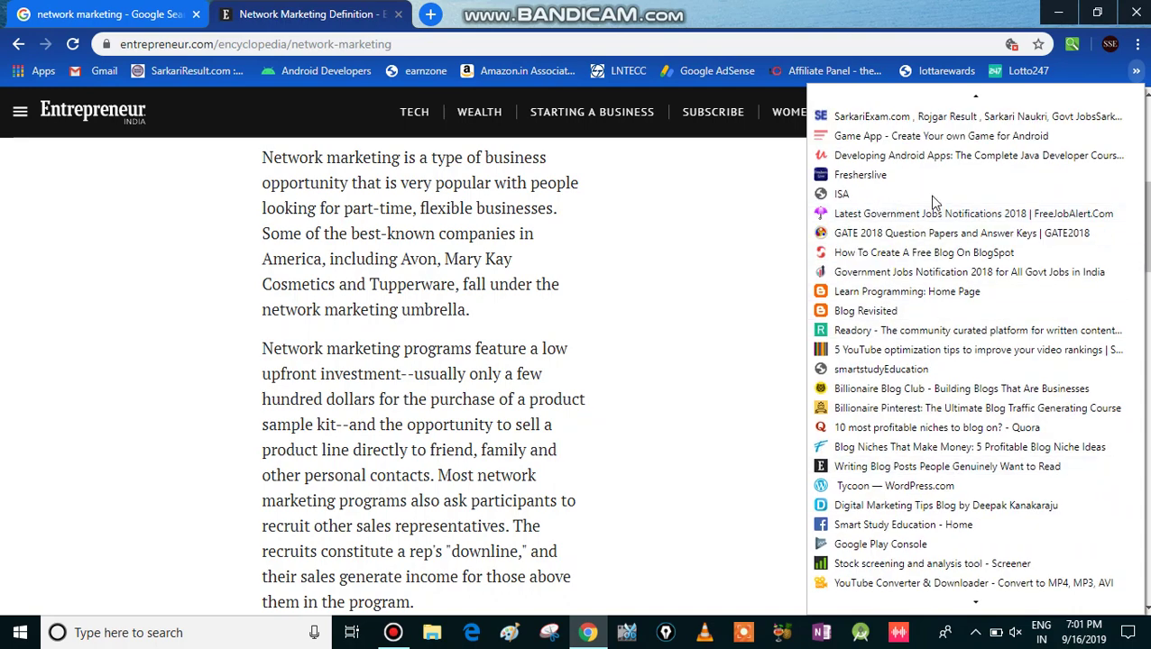
left_click(944, 32)
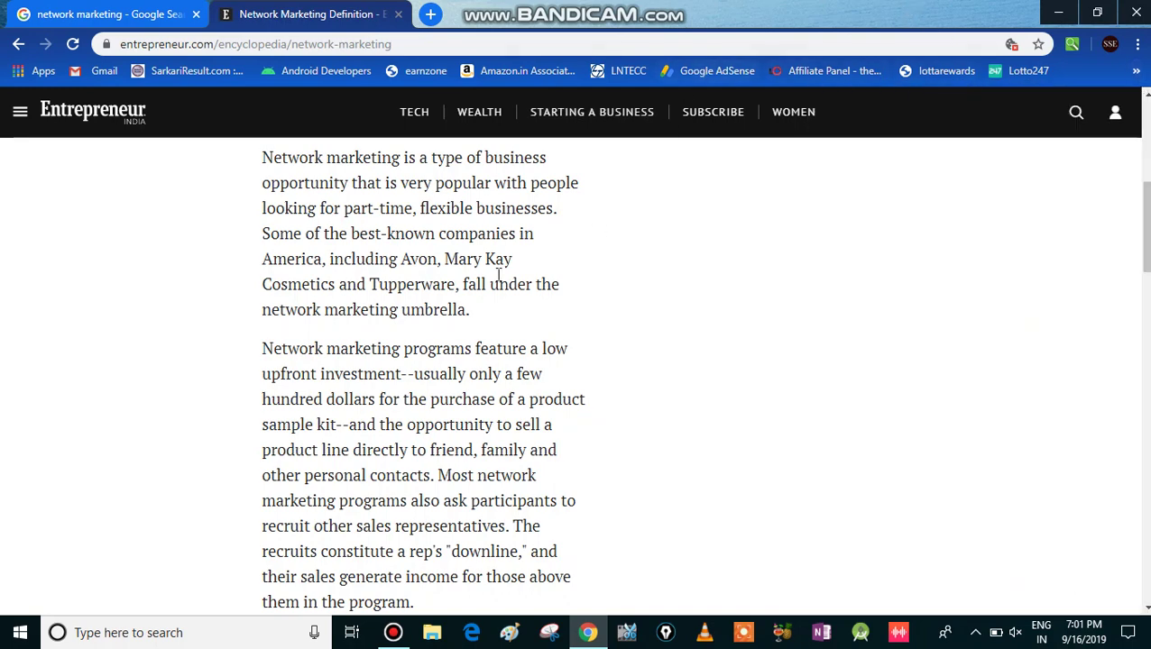
scroll(503, 273, "up", 3)
scroll(505, 269, "down", 3)
scroll(514, 288, "up", 3)
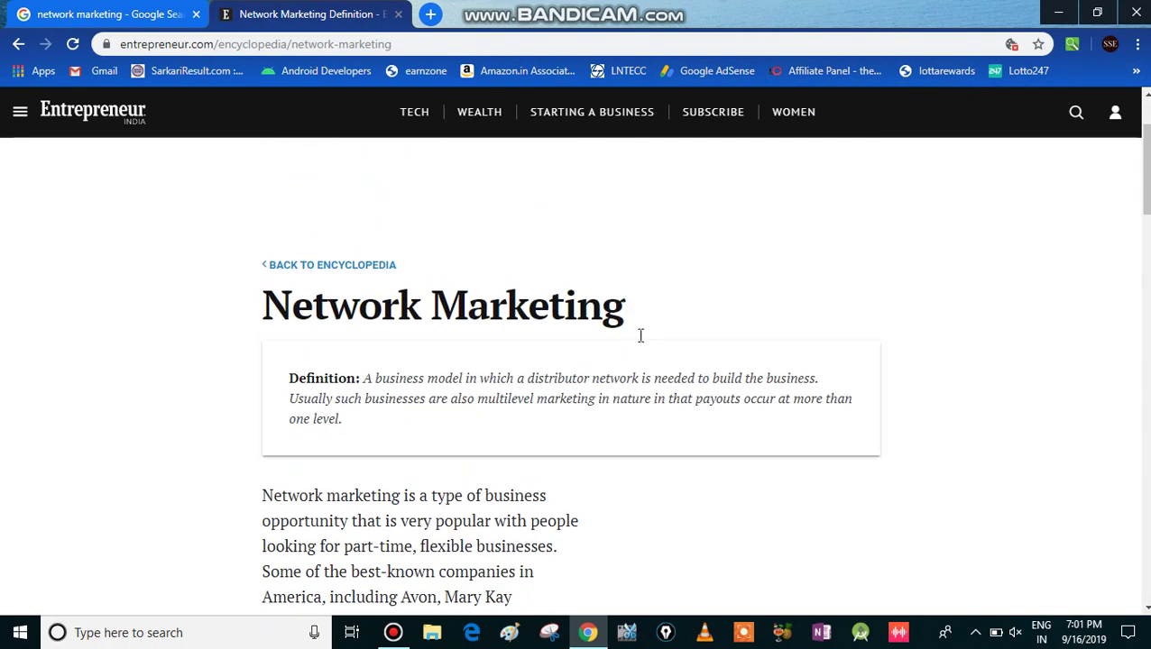
scroll(641, 335, "down", 3)
scroll(316, 270, "down", 3)
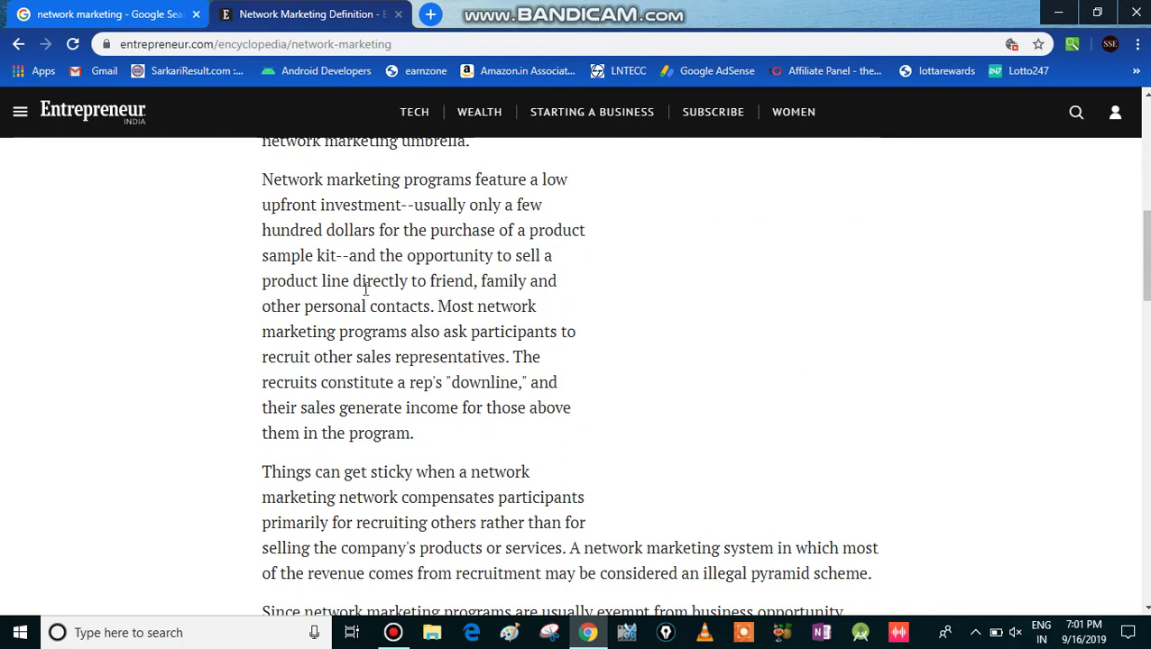
scroll(405, 358, "down", 3)
scroll(442, 306, "up", 2)
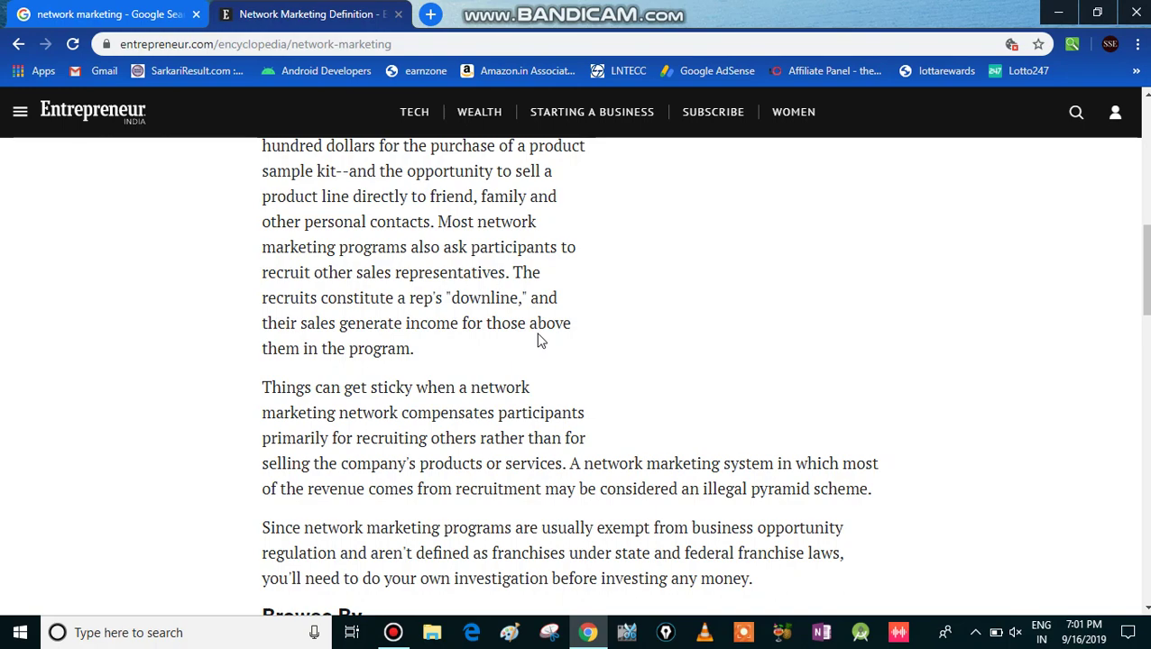
scroll(494, 266, "up", 2)
scroll(492, 267, "up", 1)
scroll(492, 267, "up", 3)
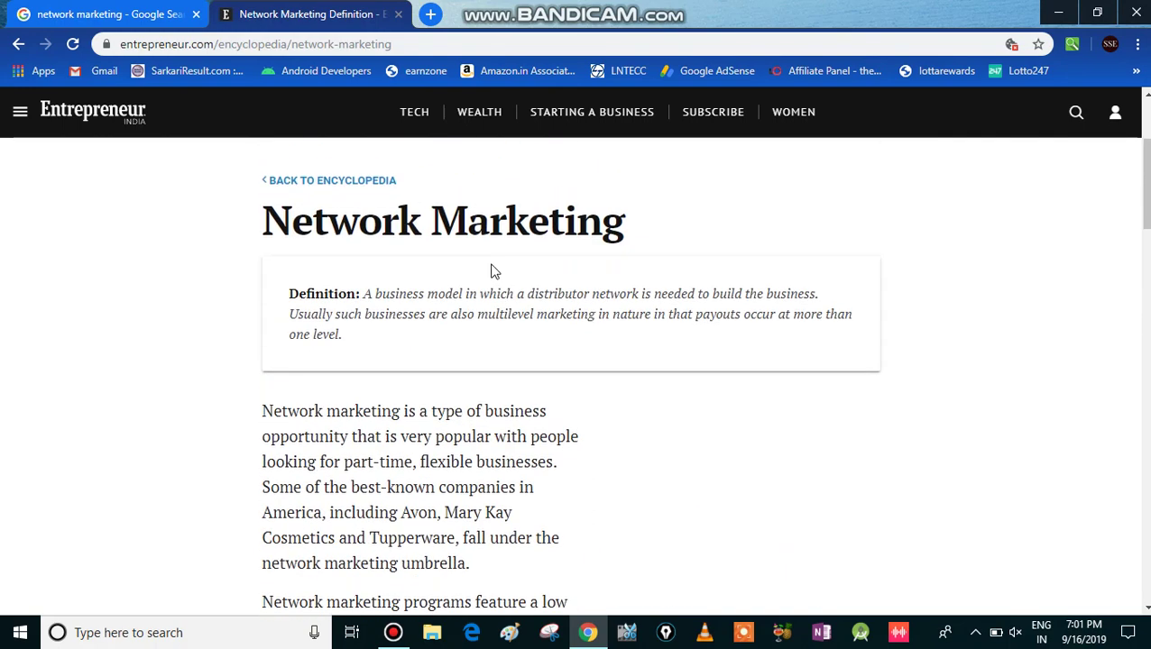
scroll(479, 358, "down", 3)
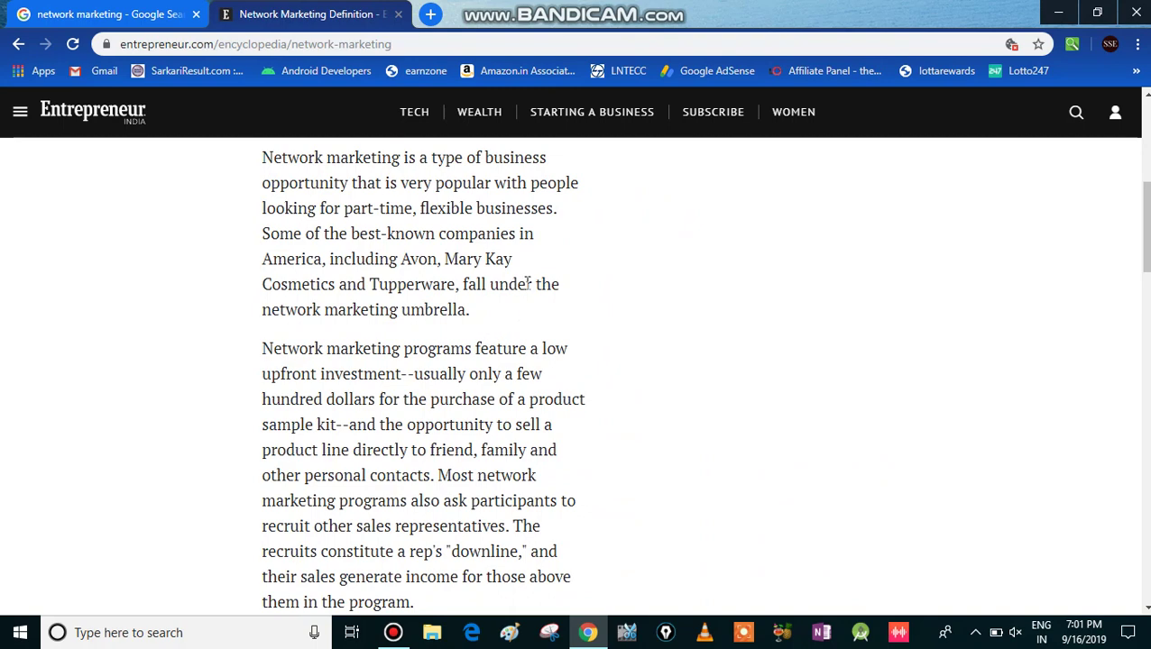
scroll(527, 283, "up", 4)
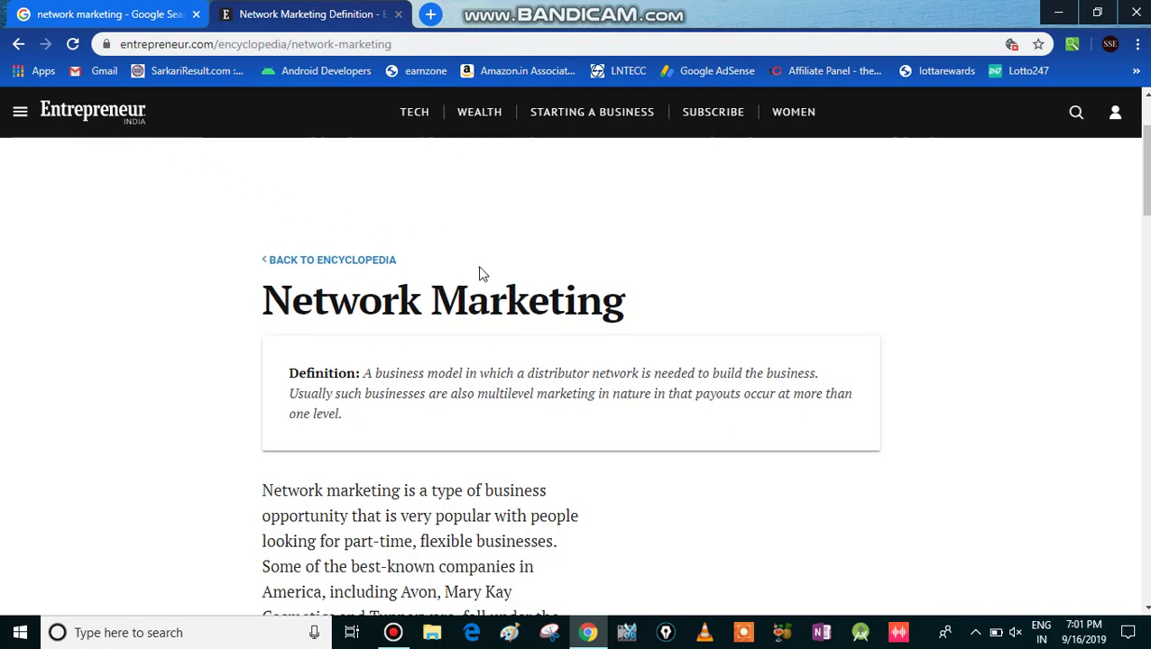
scroll(505, 279, "down", 3)
scroll(511, 285, "down", 4)
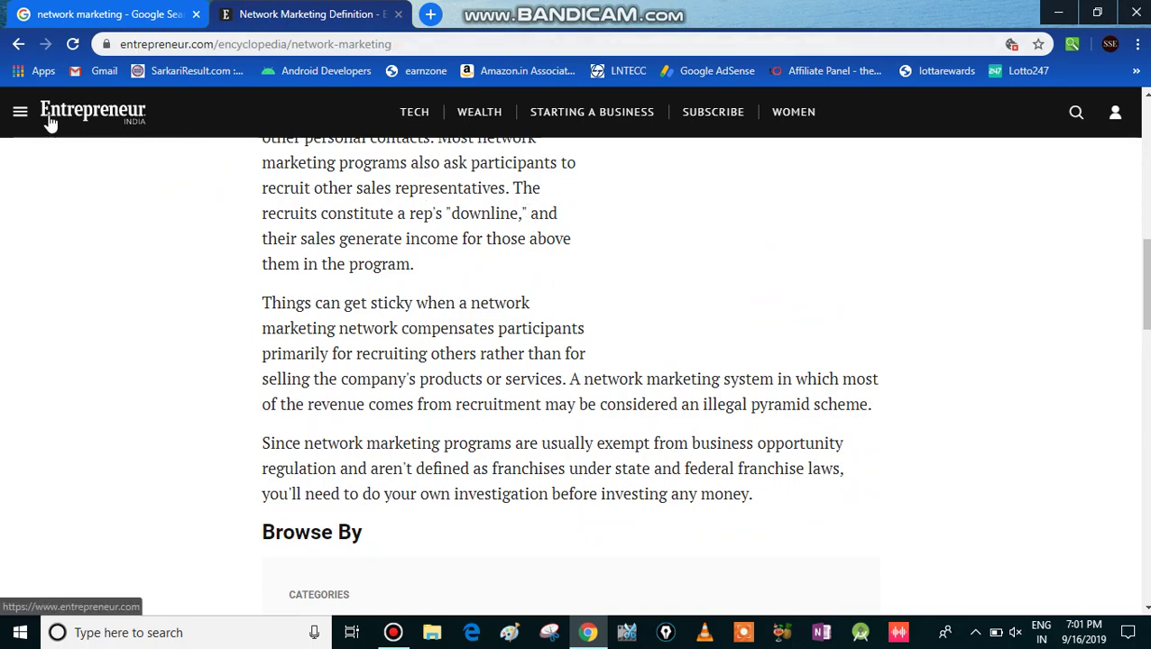
scroll(542, 294, "up", 3)
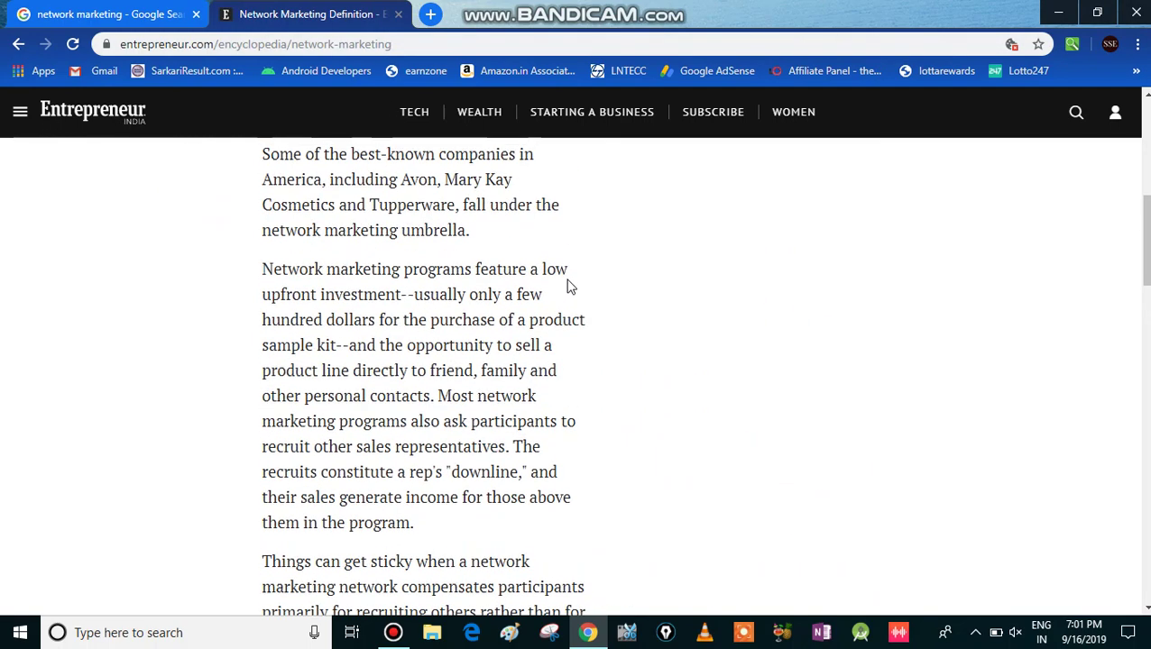
scroll(567, 287, "up", 4)
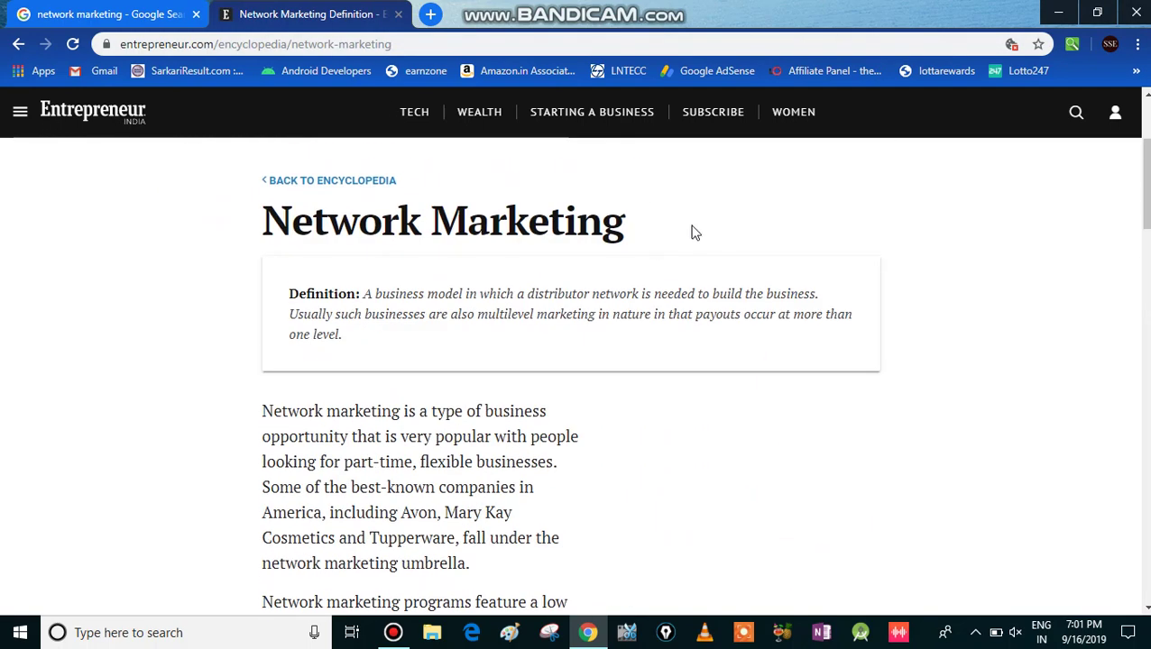
Bookmark the Network Marketing article and delete 'Definition' and the dash from the suggested name.
left_click(1138, 45)
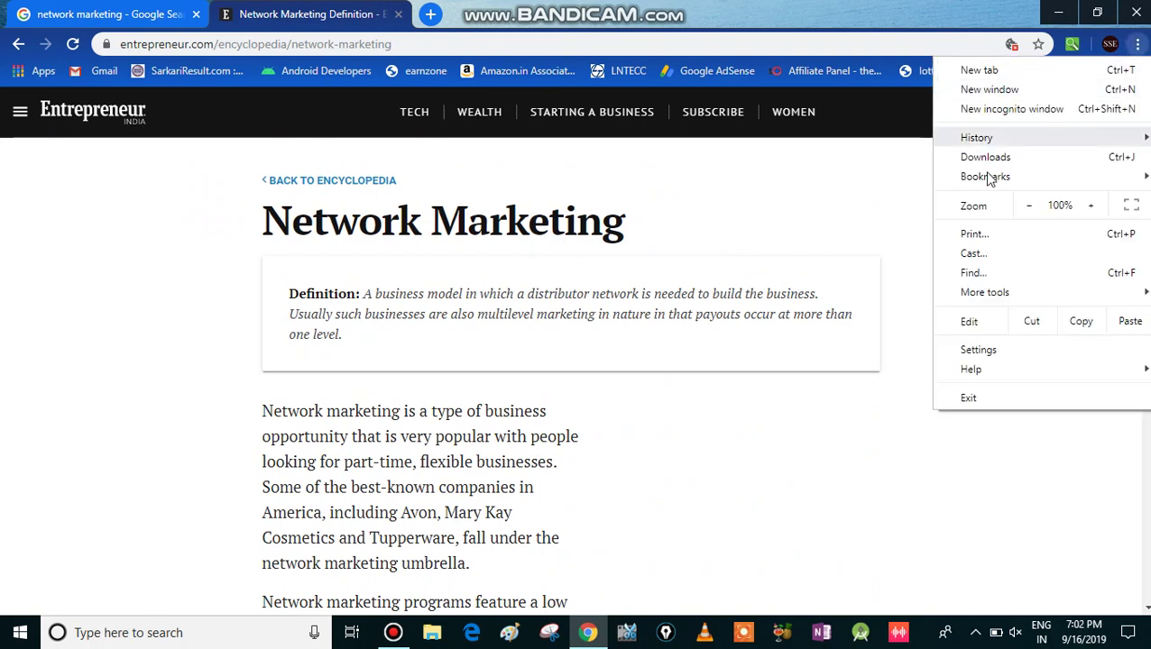
mouse_move(985, 177)
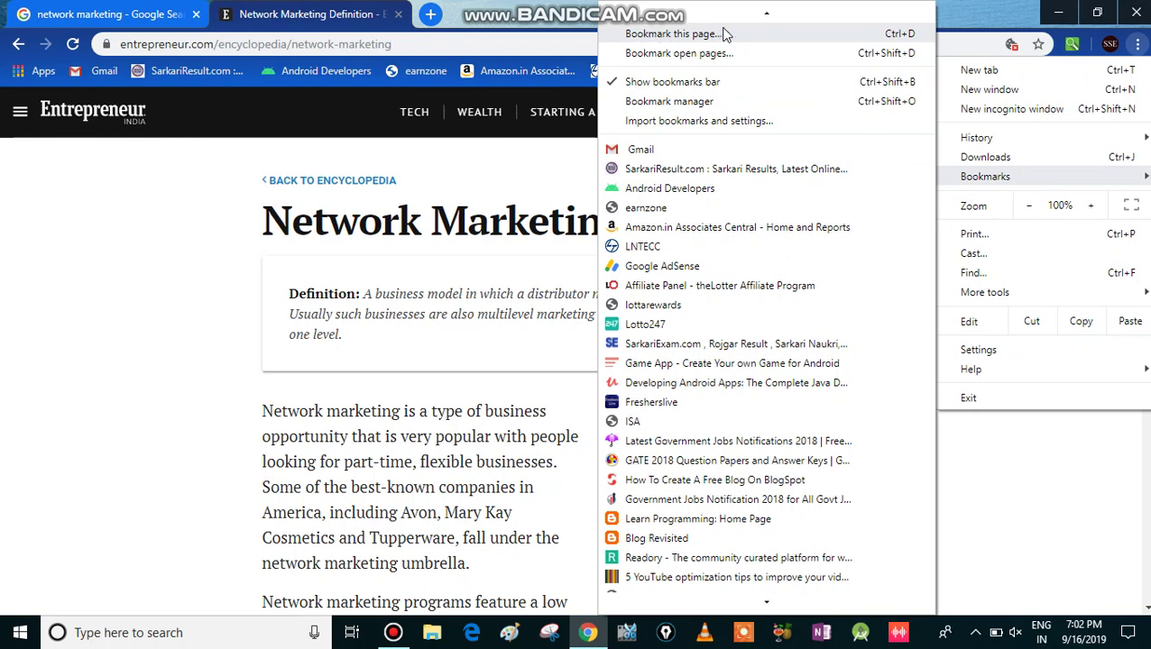
left_click(692, 34)
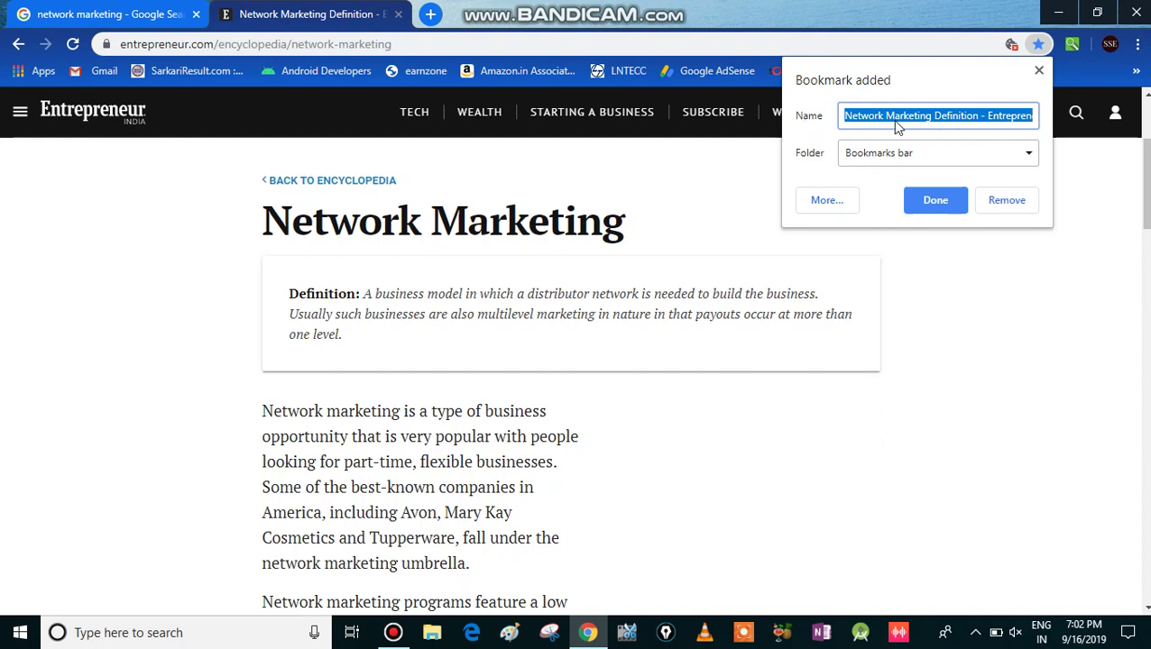
left_click(979, 118)
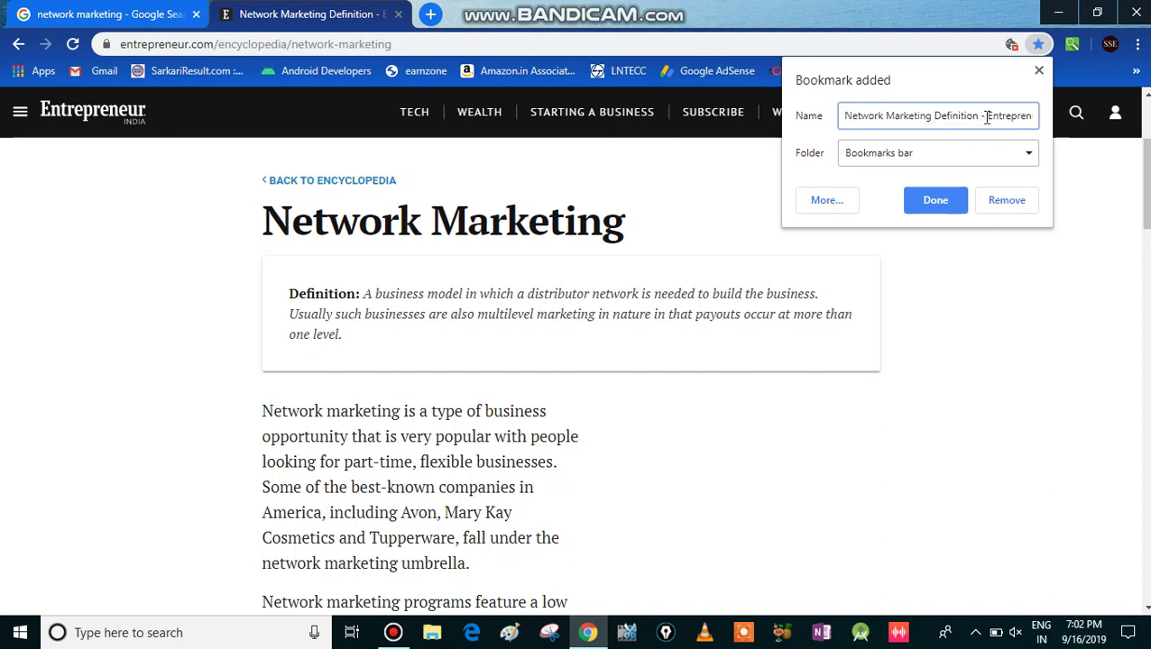
key("BackSpace")
key("BackSpace")
key("BackSpace")
key("BackSpace")
key("BackSpace")
key("BackSpace")
key("BackSpace")
key("BackSpace")
key("BackSpace")
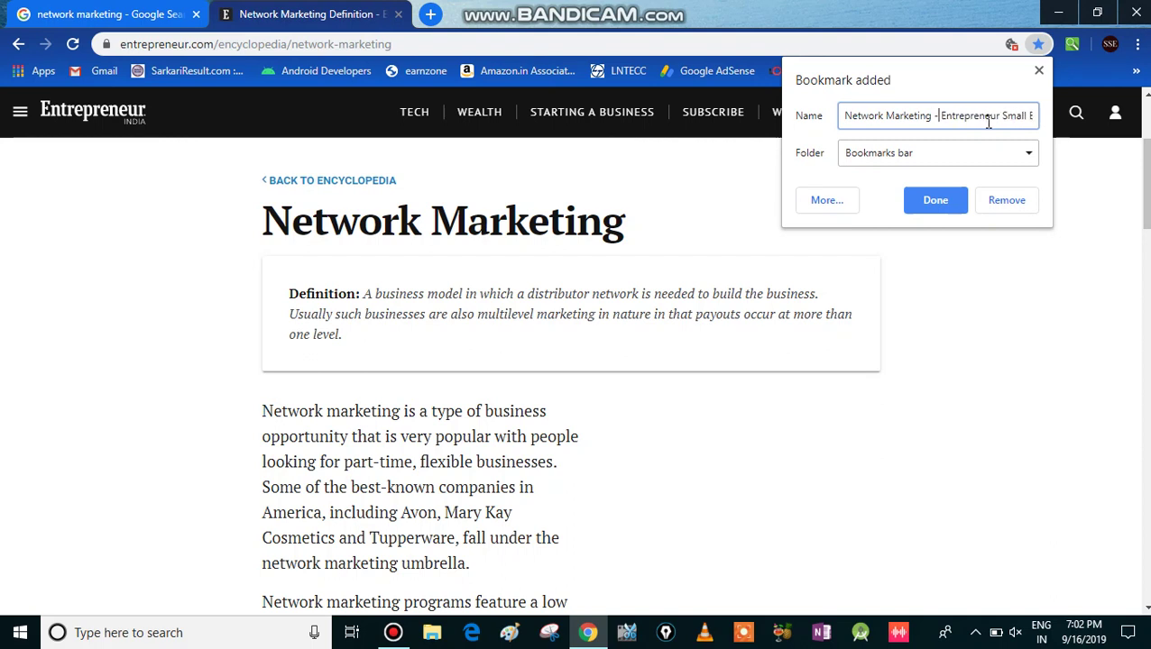
key("BackSpace")
key("BackSpace")
key("BackSpace")
key("BackSpace")
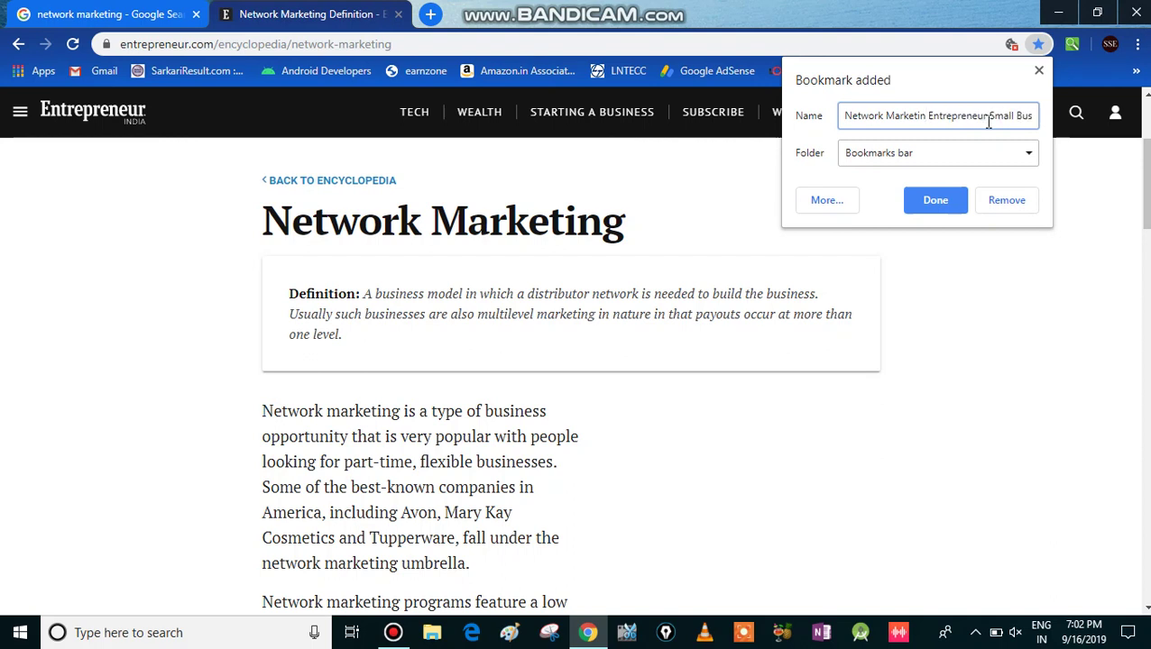
Remove 'Small Business Encyclopedia' to name it 'Network Marketing Entrepreneur' and save it in the Bookmarks bar folder.
type("g")
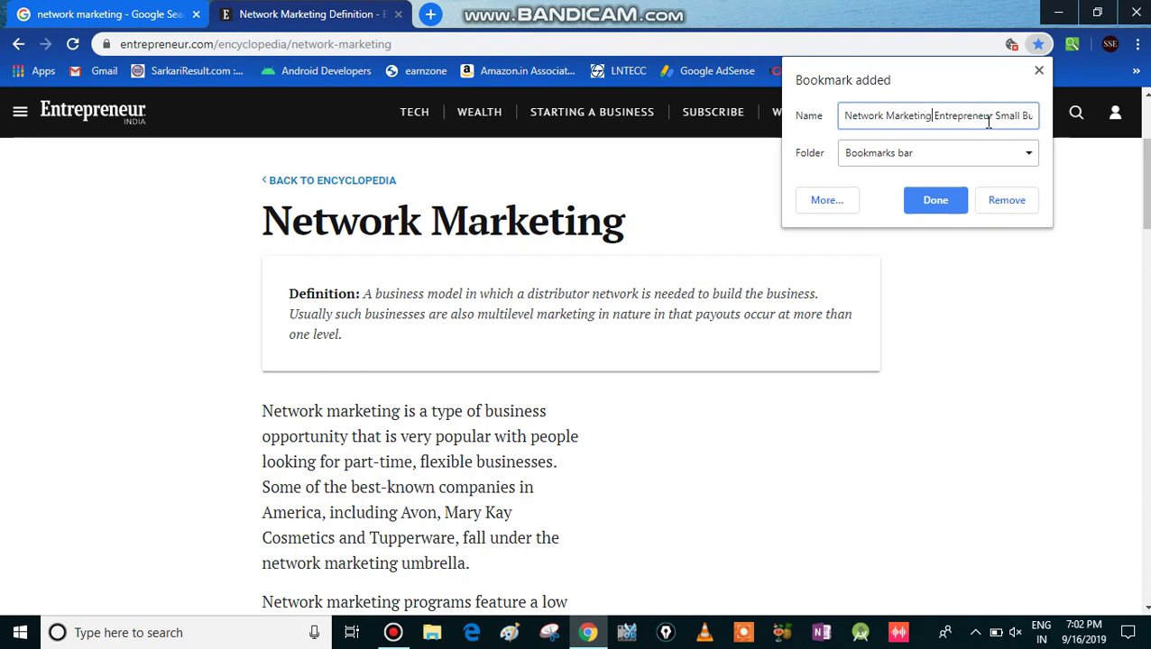
left_click_drag(998, 117, 1060, 116)
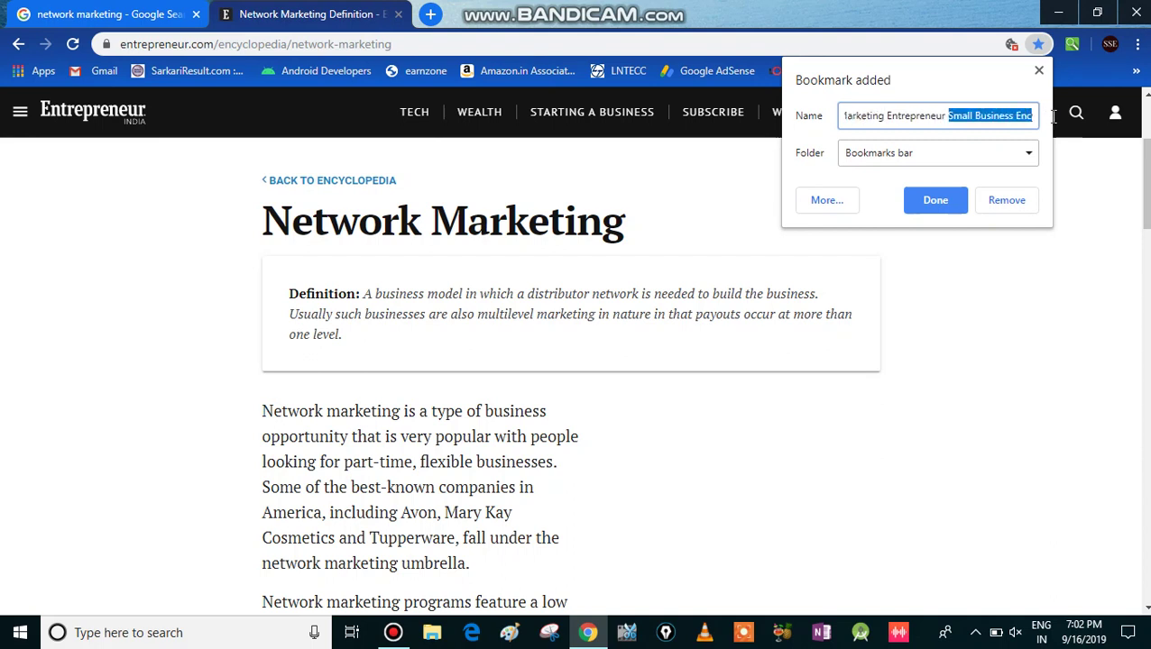
key("BackSpace")
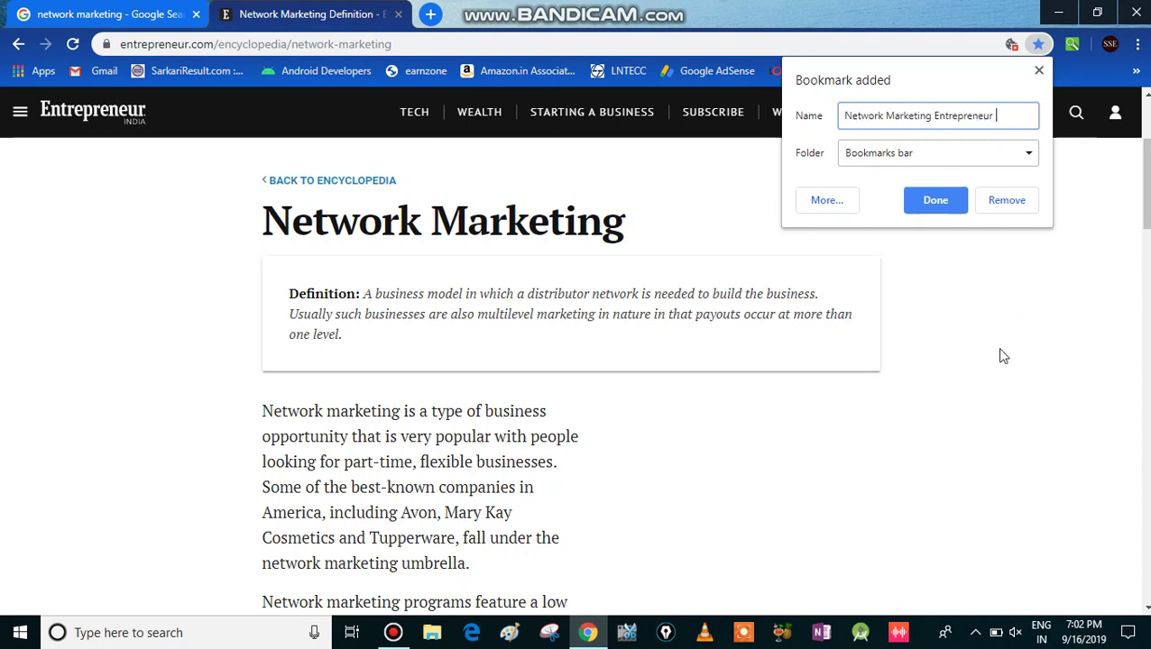
left_click(930, 153)
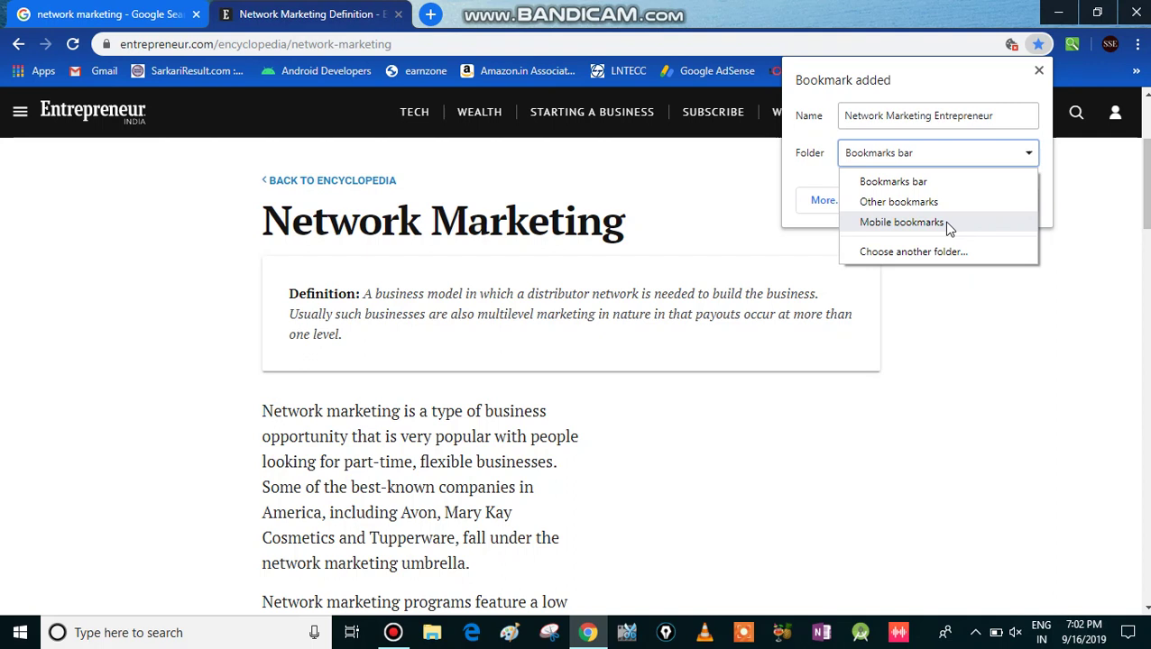
left_click(919, 182)
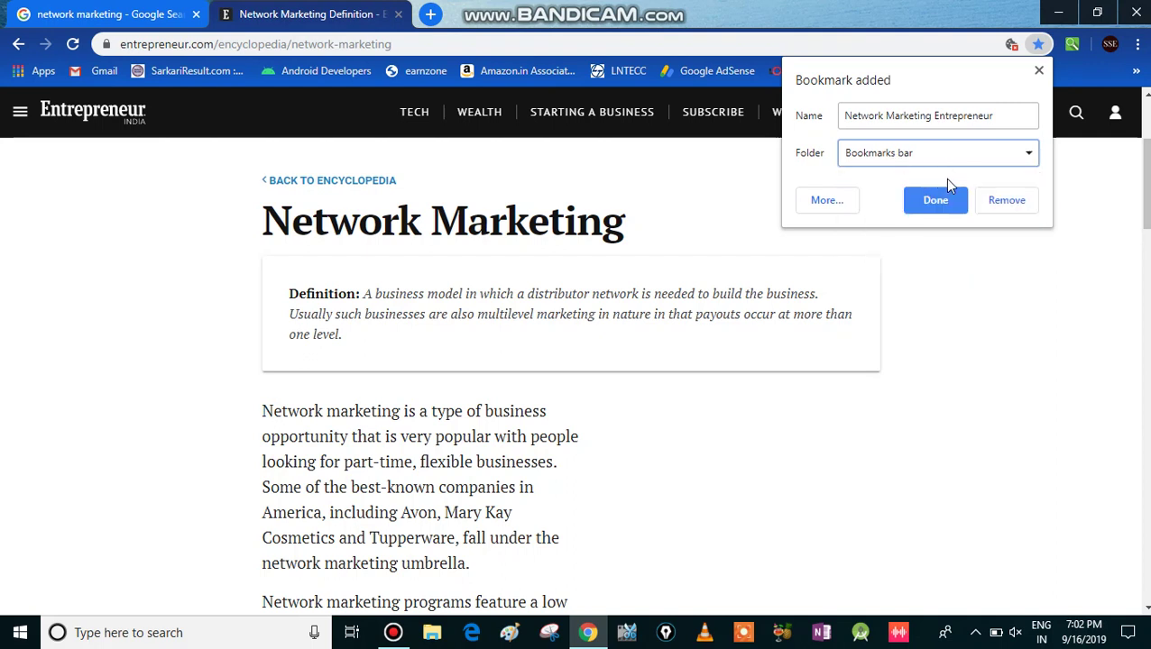
left_click(946, 209)
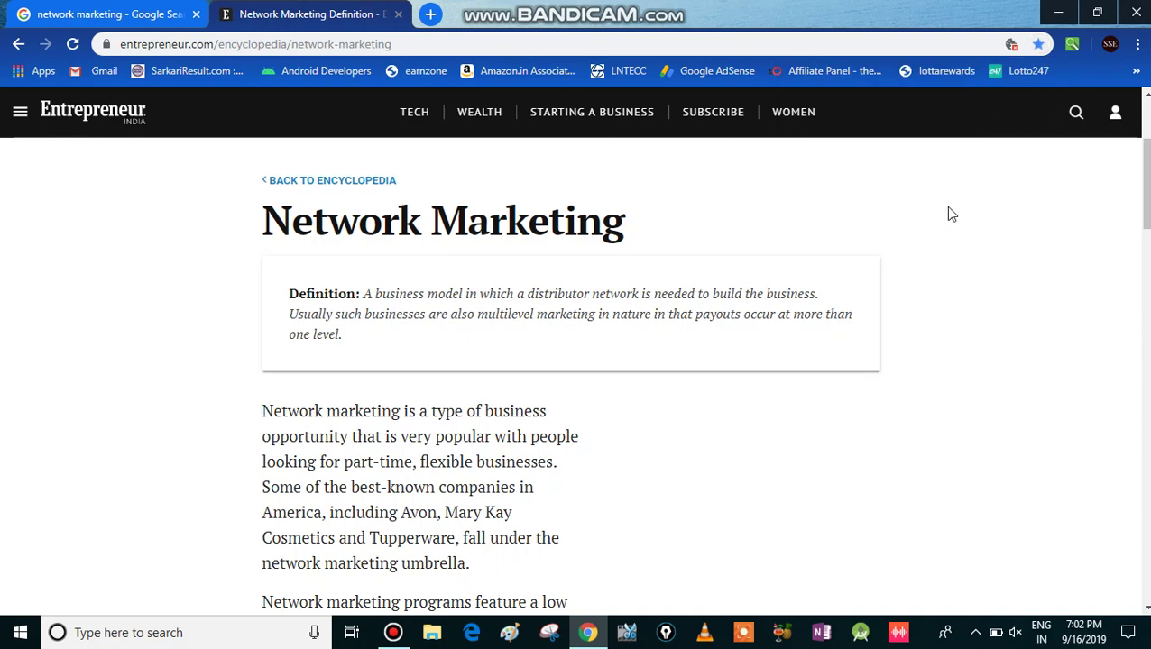
Drag 'Network Marketing Entrepreneur' from the » overflow list onto the bookmarks bar, between Gmail and SarkariResult.
left_click(1136, 71)
scroll(996, 253, "down", 4)
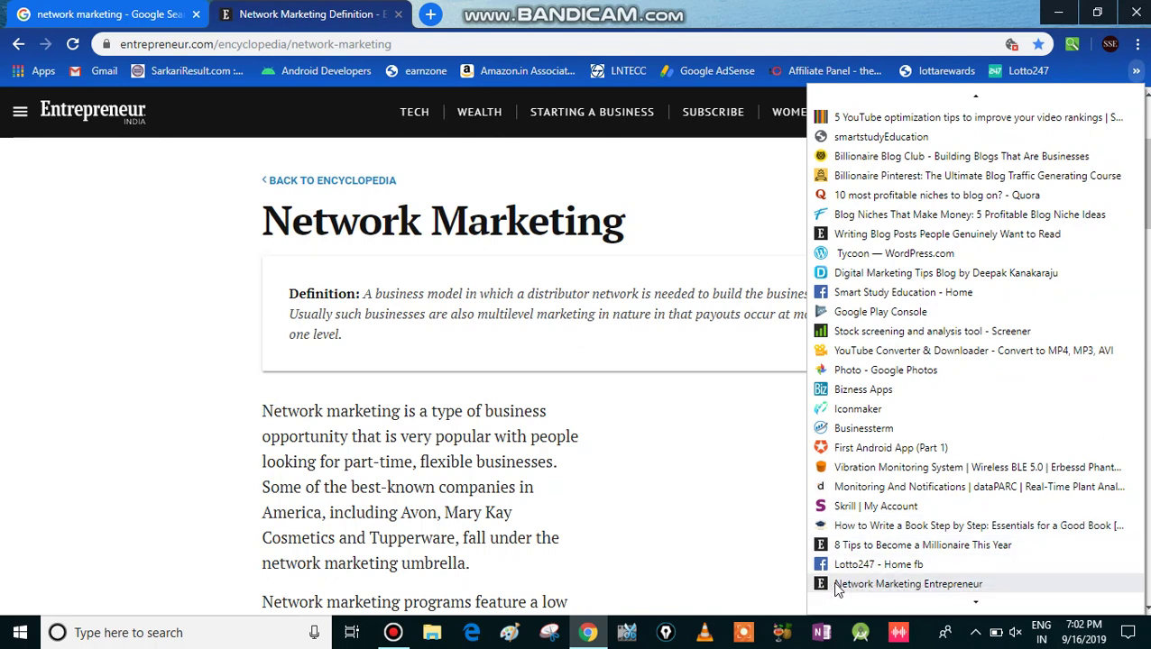
left_click_drag(837, 586, 861, 449)
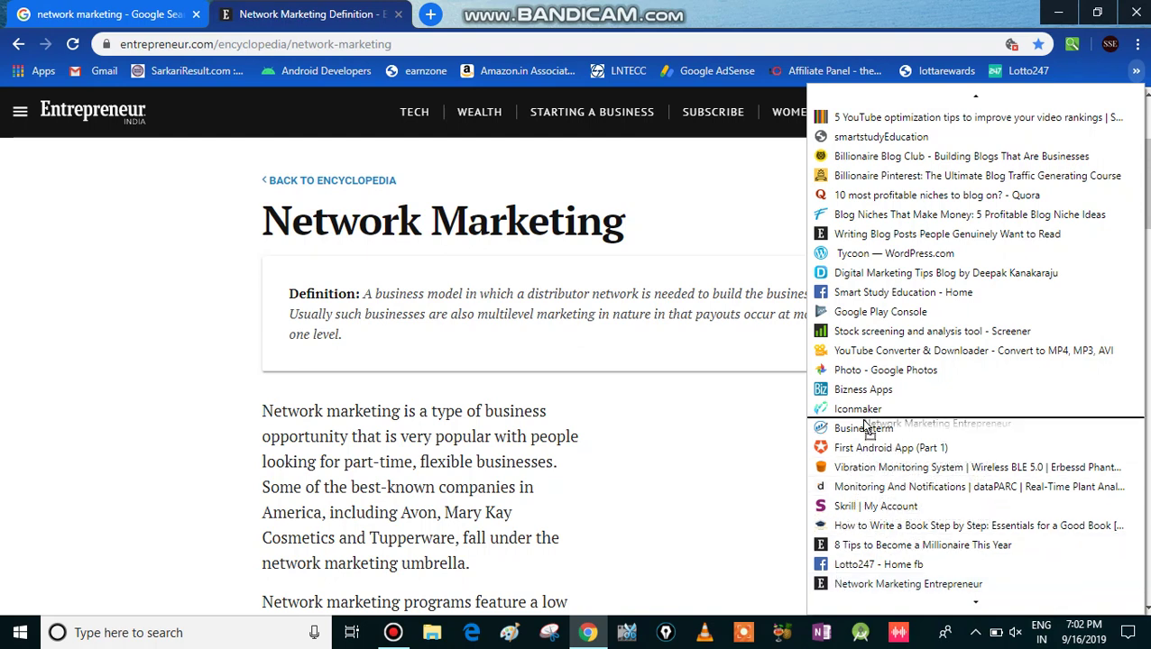
left_click_drag(861, 448, 928, 96)
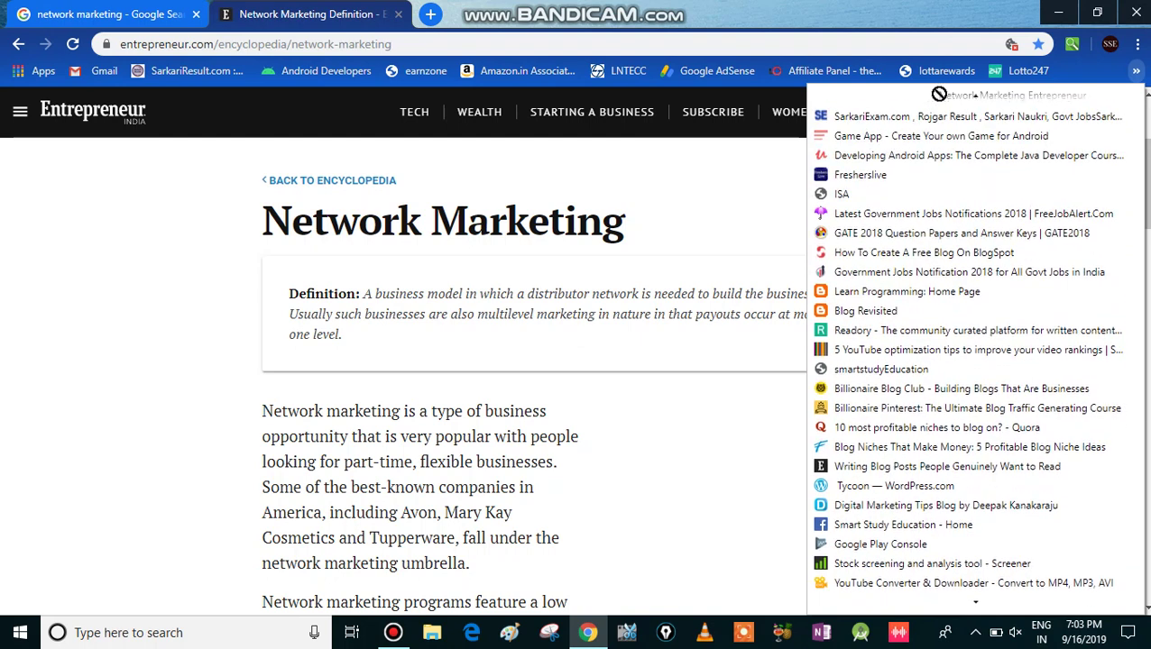
mouse_move(927, 96)
left_mouse_down()
mouse_move(805, 78)
mouse_move(118, 65)
left_mouse_up()
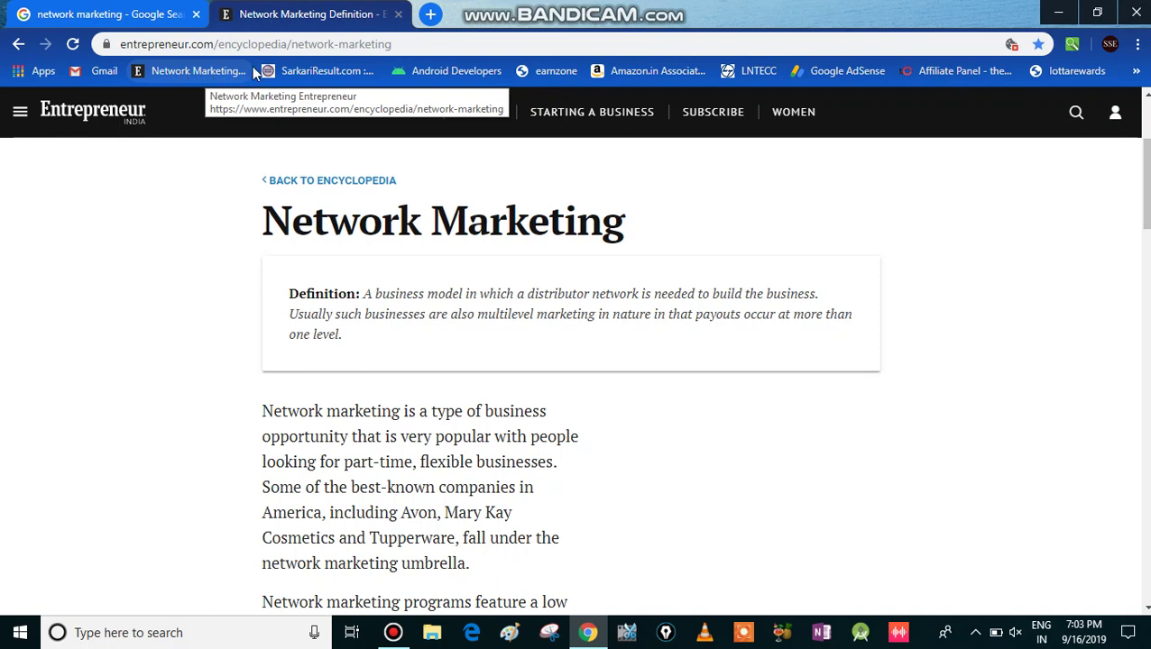
Close the Entrepreneur tab, open the article from the 'Network Marketing Entrepreneur' bookmark in a new tab, and scroll through it.
left_click(398, 14)
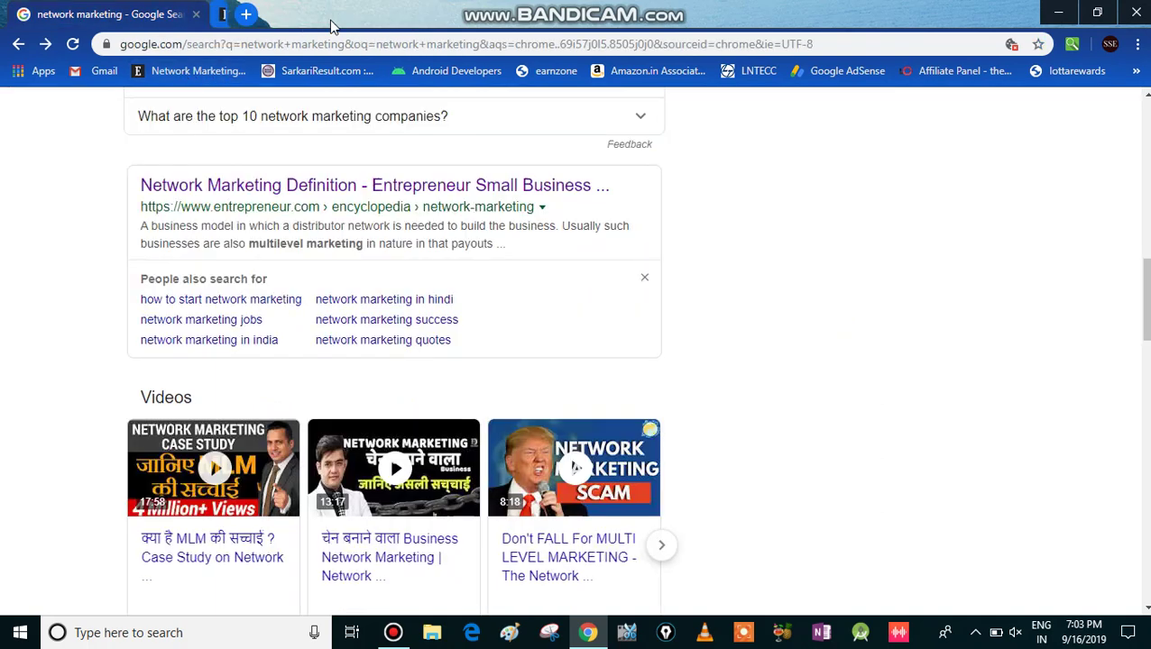
left_click(241, 14)
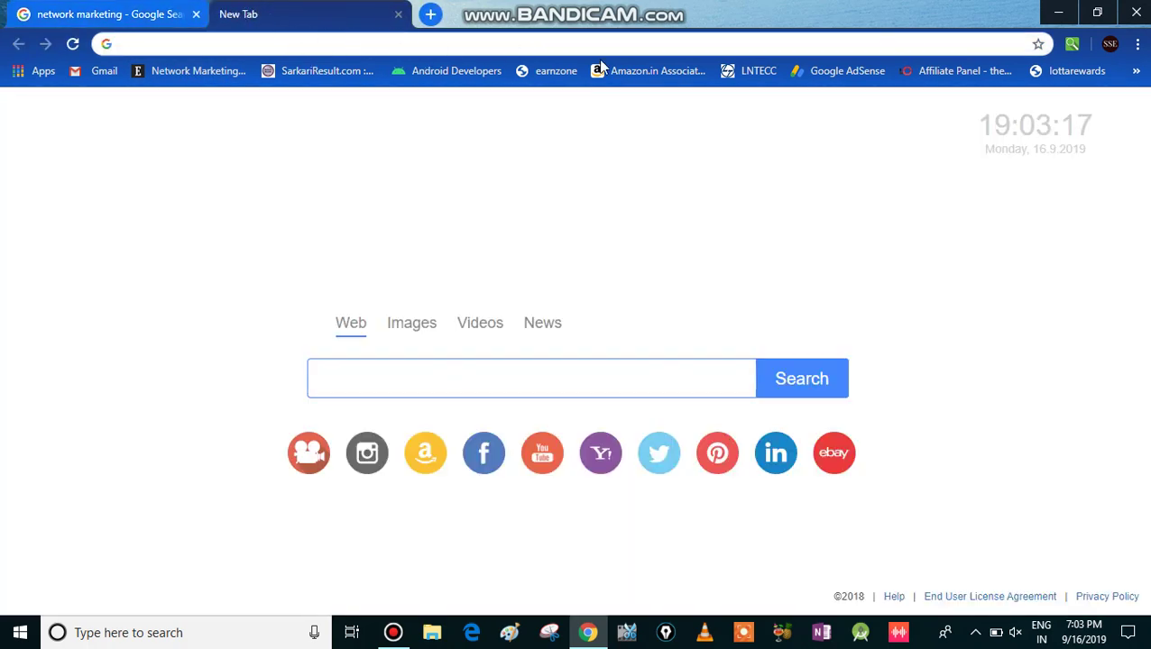
left_click(187, 72)
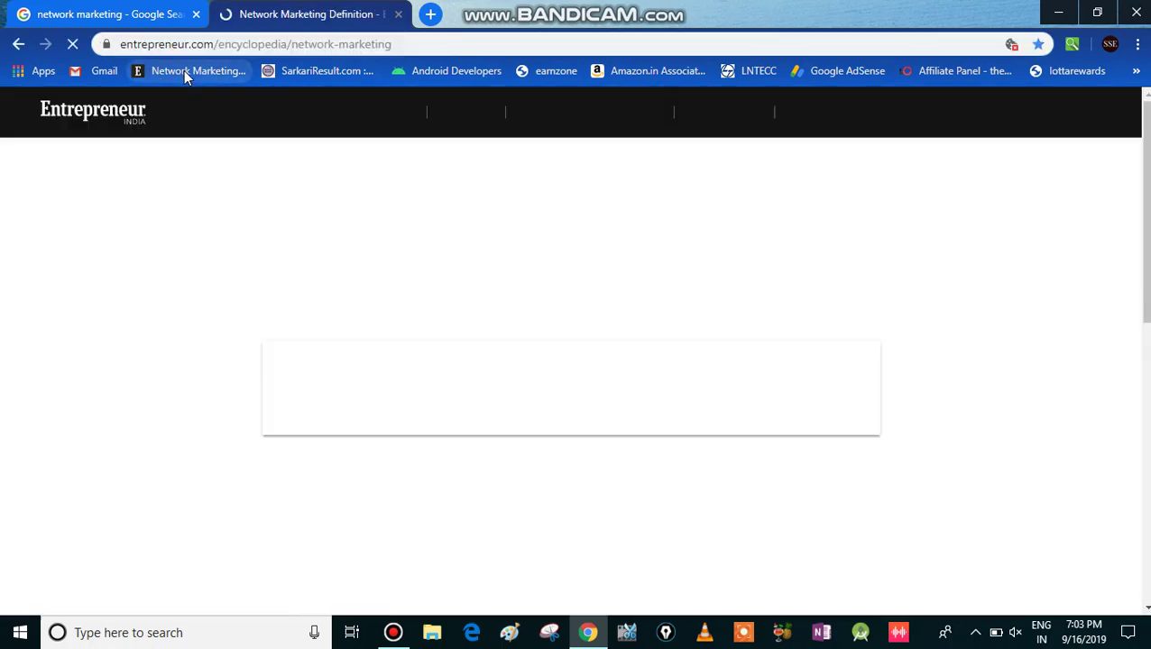
scroll(609, 378, "down", 4)
scroll(631, 376, "down", 4)
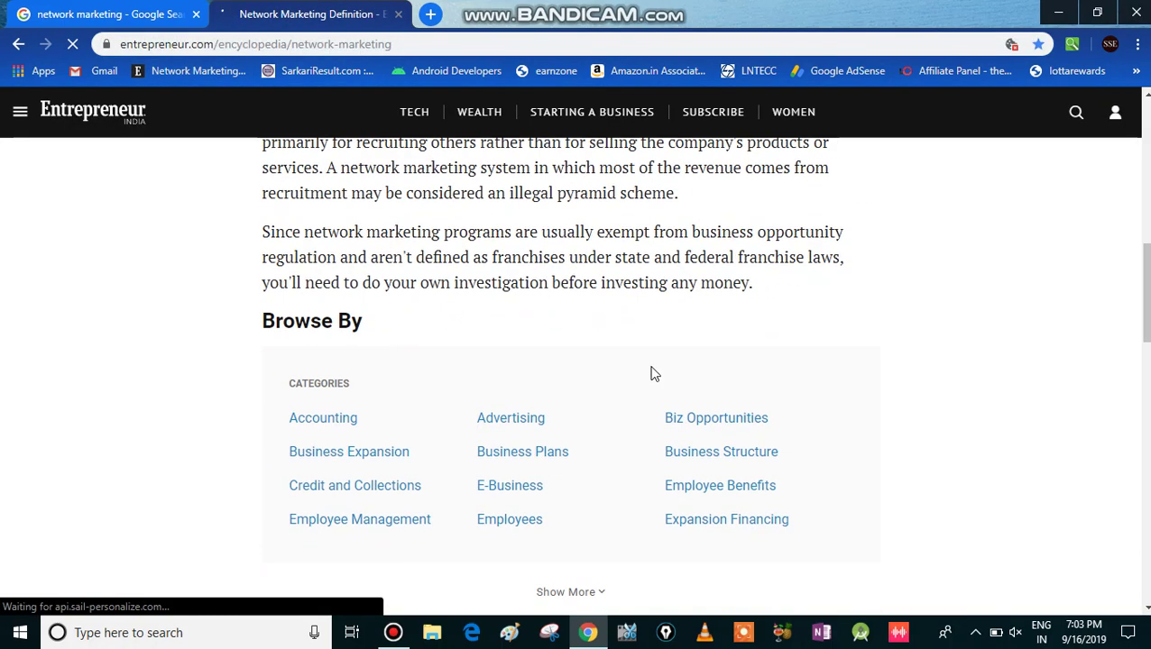
scroll(623, 361, "up", 4)
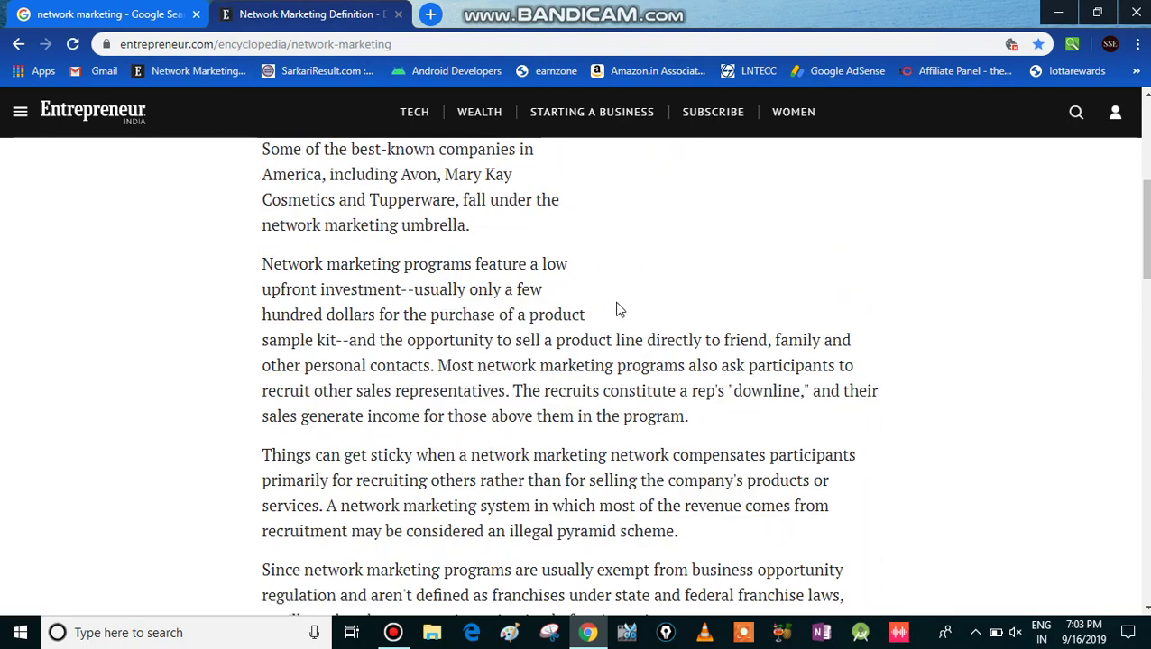
scroll(617, 309, "up", 4)
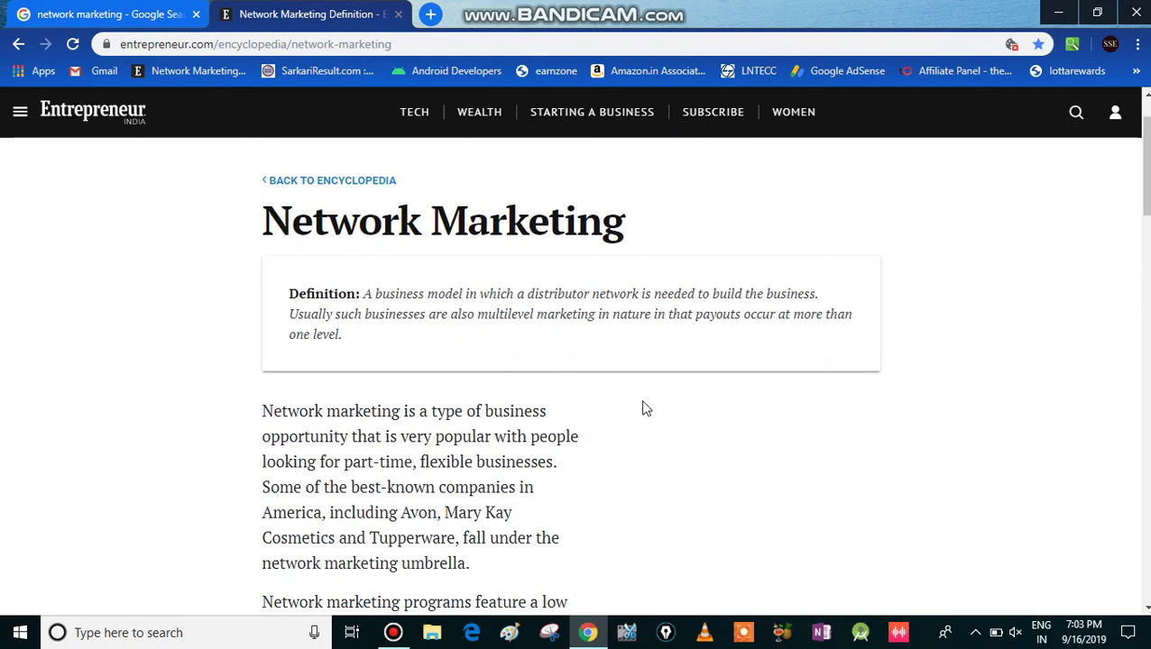
scroll(526, 282, "down", 4)
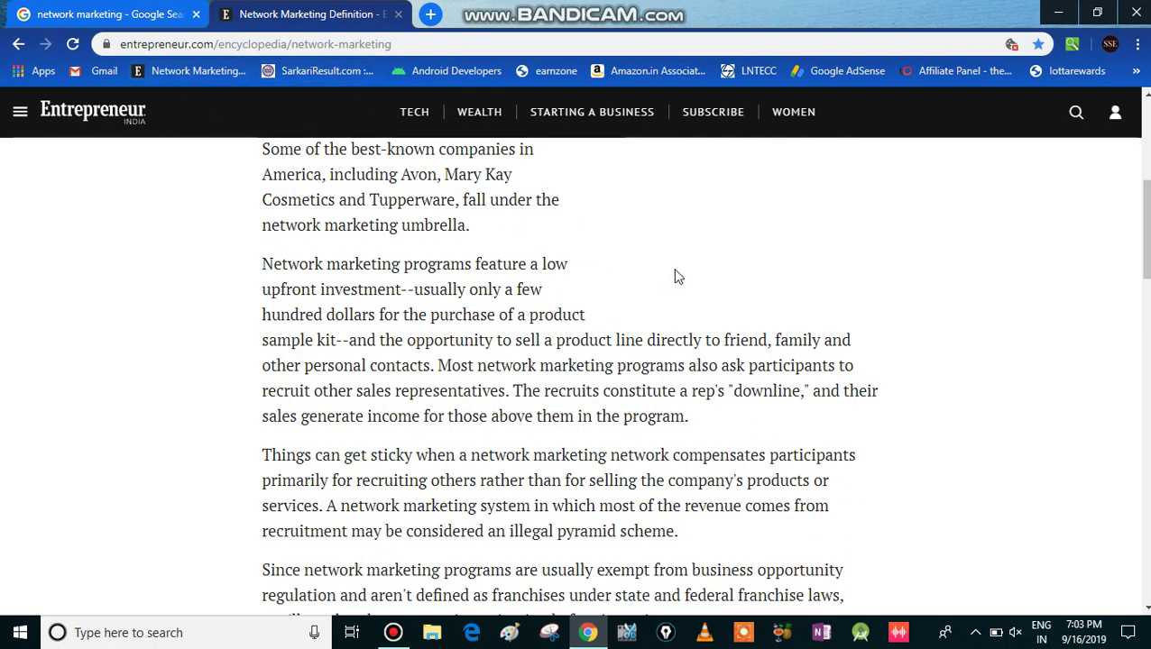
scroll(685, 278, "down", 1)
scroll(694, 278, "down", 1)
scroll(695, 278, "up", 2)
scroll(699, 279, "up", 2)
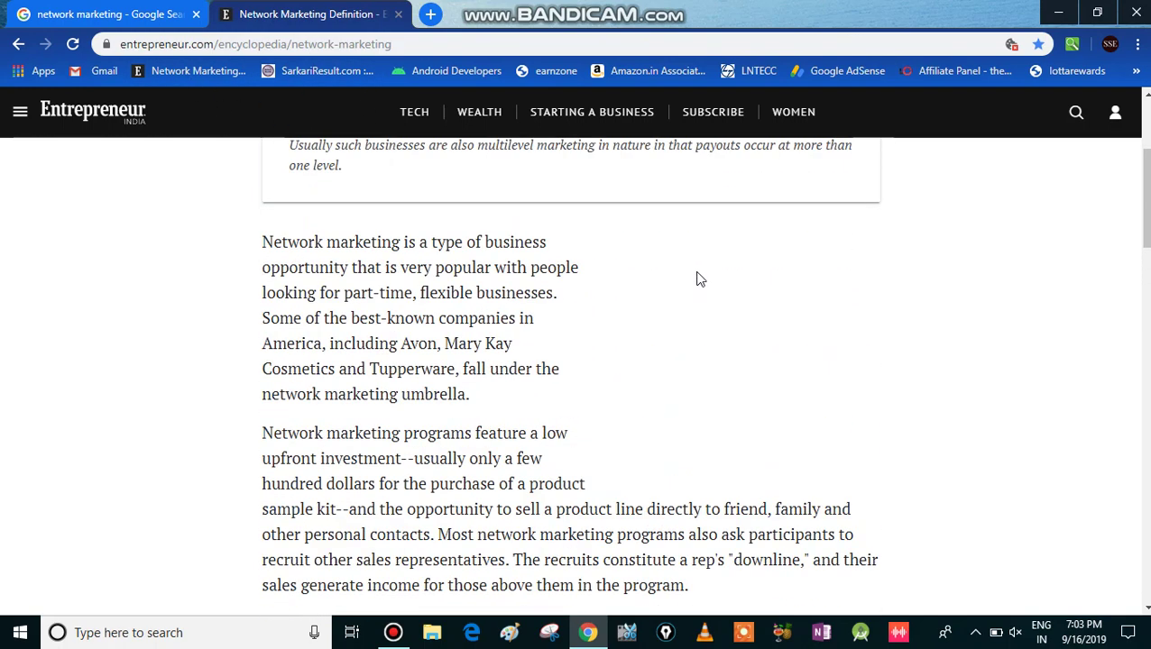
scroll(697, 279, "down", 1)
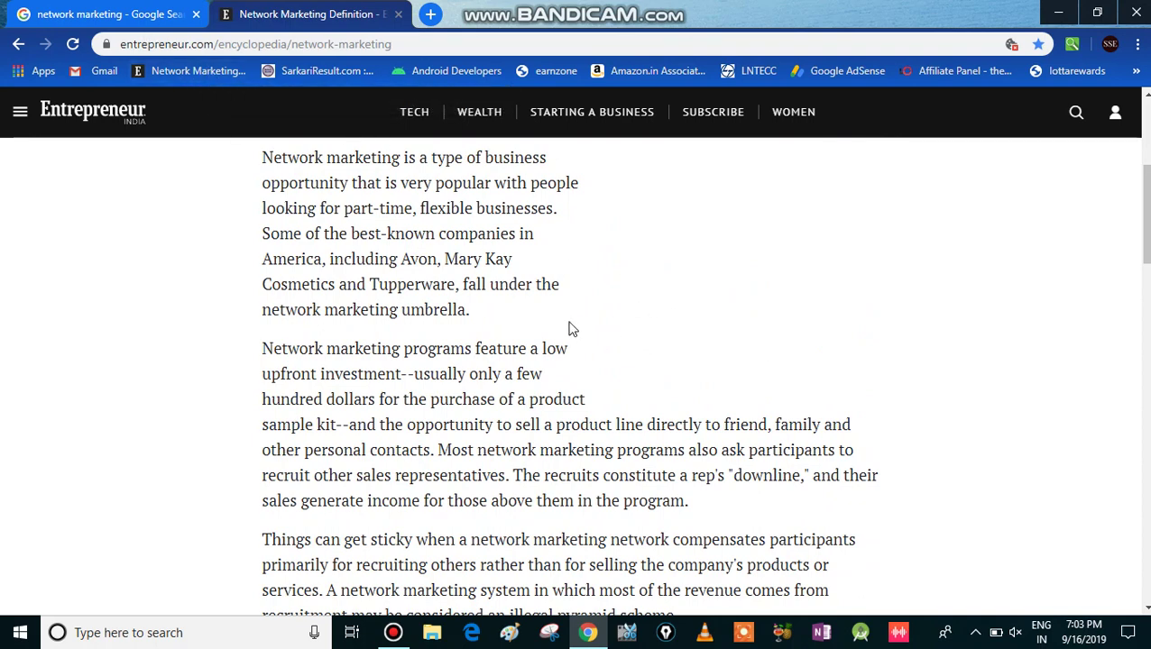
Open a third tab, type 'mak' in its address bar, then switch back to the 'Network Marketing Definition' tab.
left_click(430, 13)
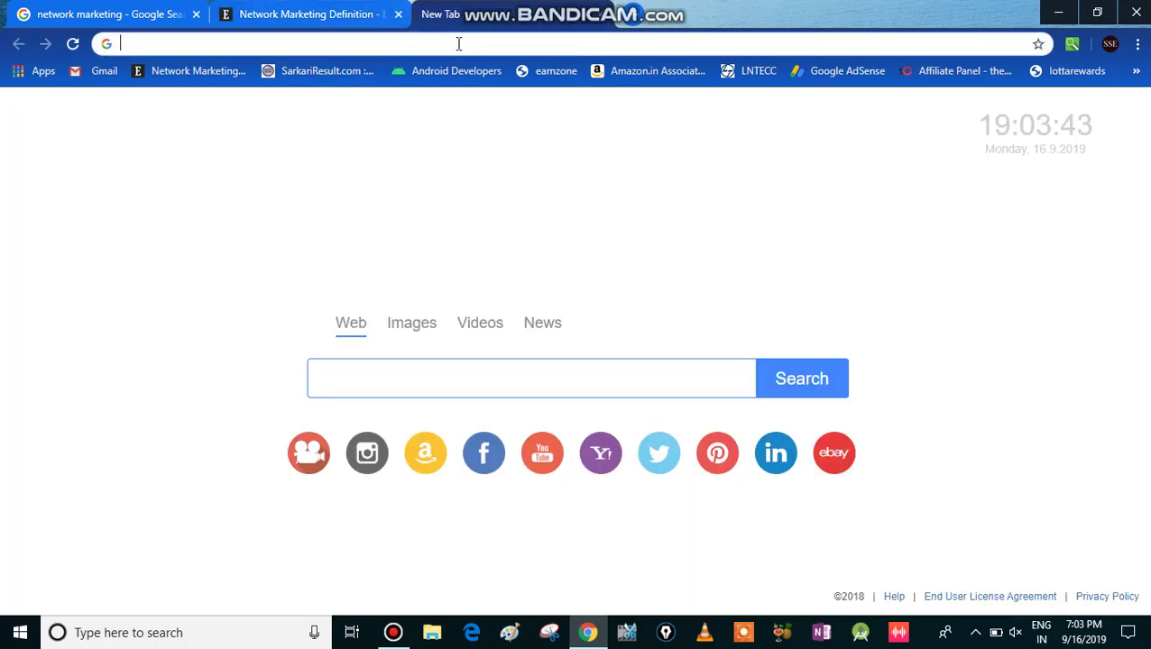
type("mak")
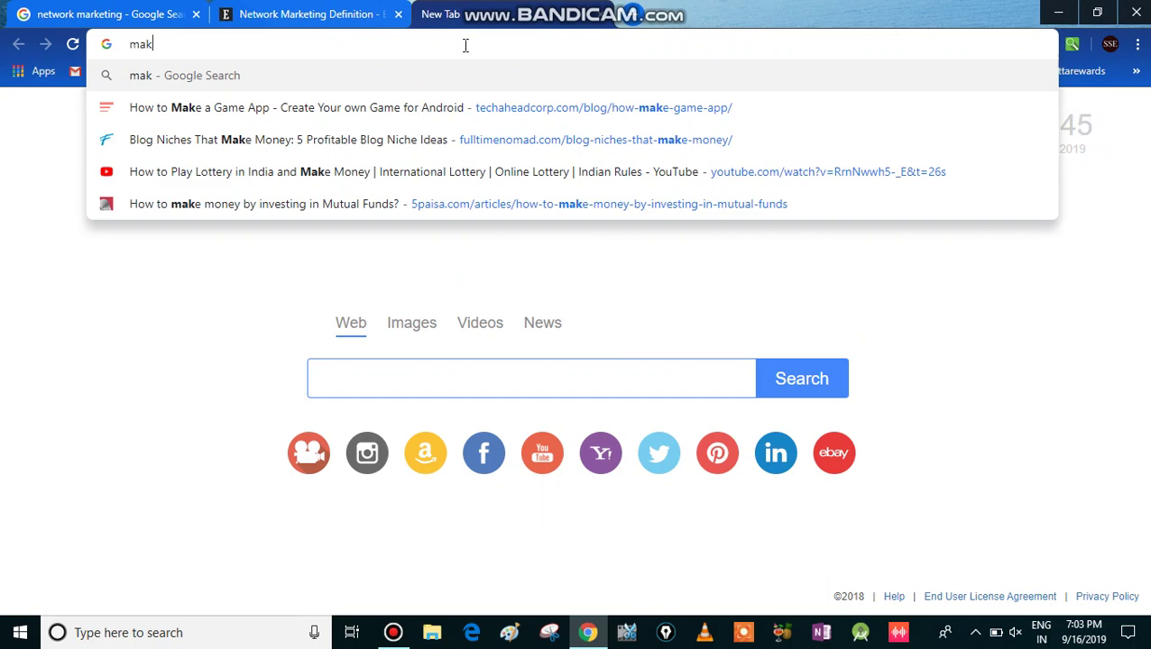
left_click(346, 9)
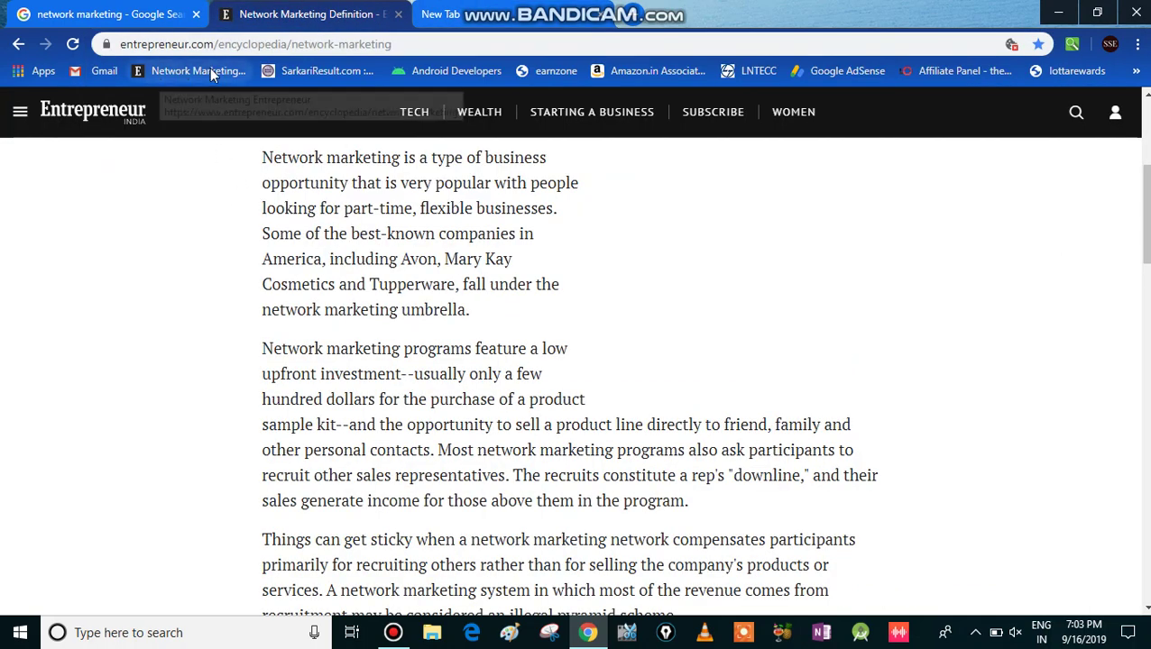
scroll(686, 245, "down", 3)
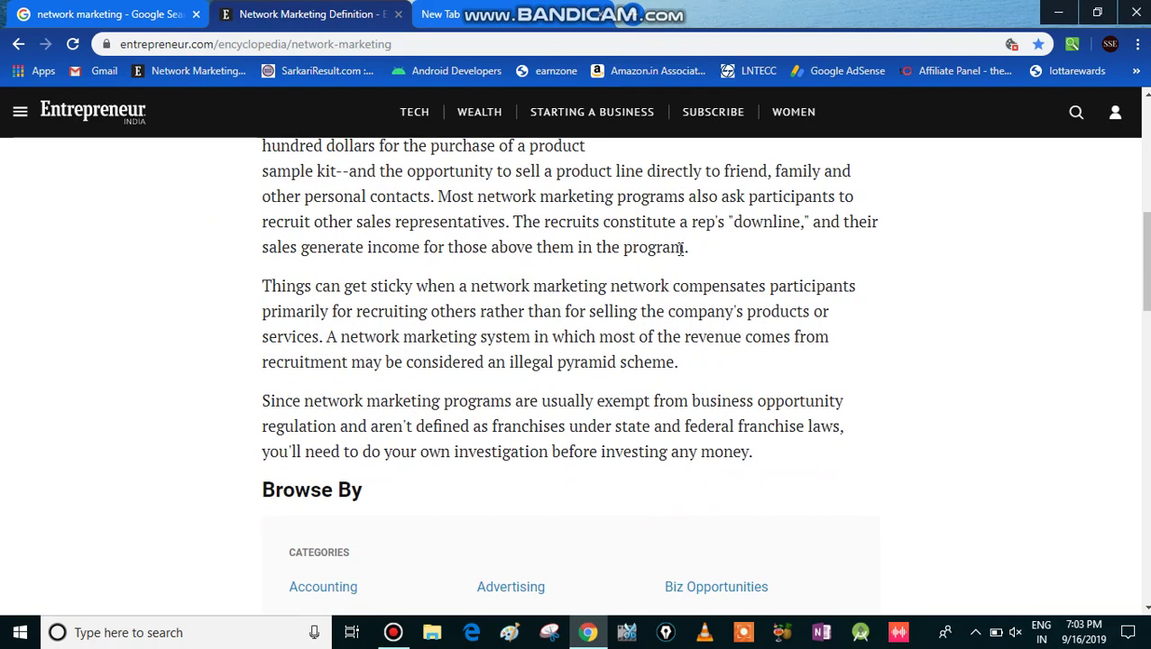
scroll(690, 257, "up", 4)
scroll(691, 262, "up", 3)
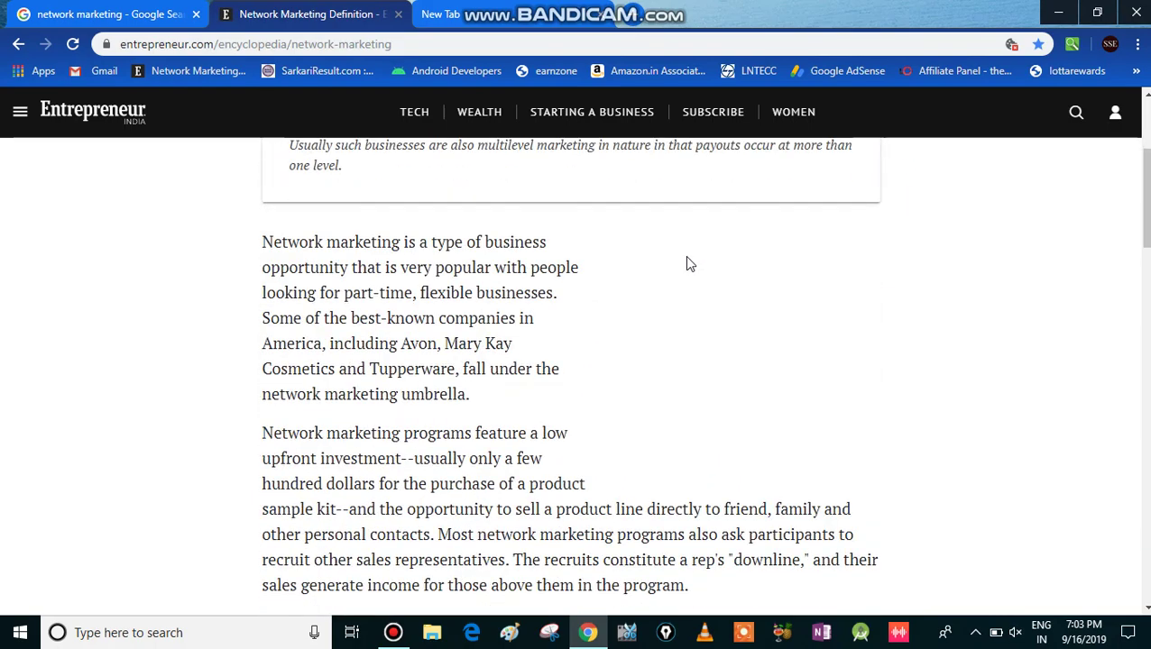